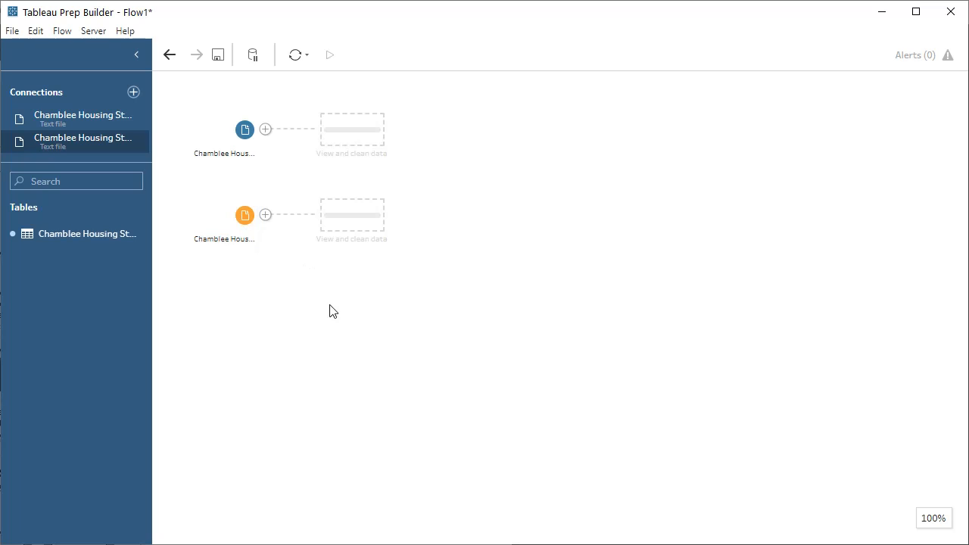
Review the input settings and field lists of the Convenience stores and Supermarkets files
left_click(243, 127)
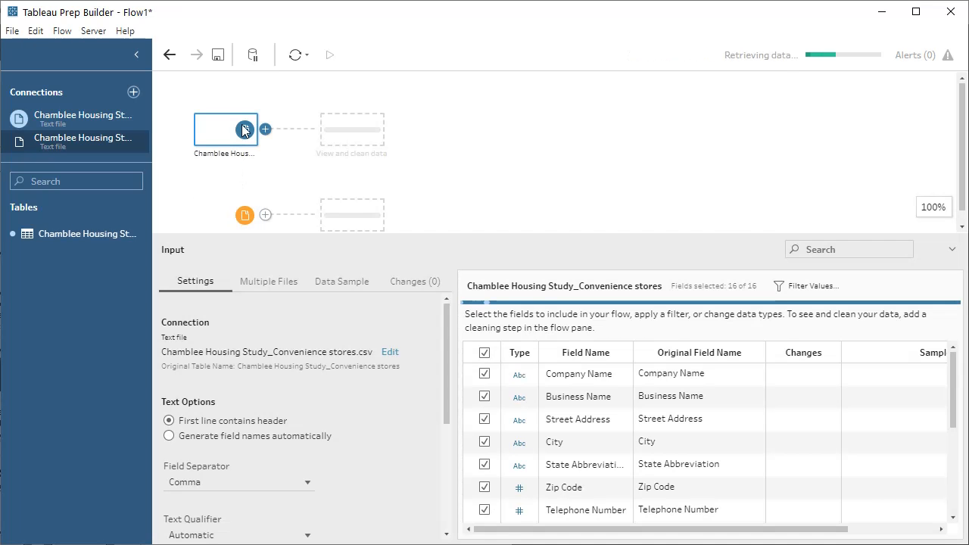
scroll(577, 431, "down", 3)
scroll(577, 431, "up", 3)
left_click(239, 219)
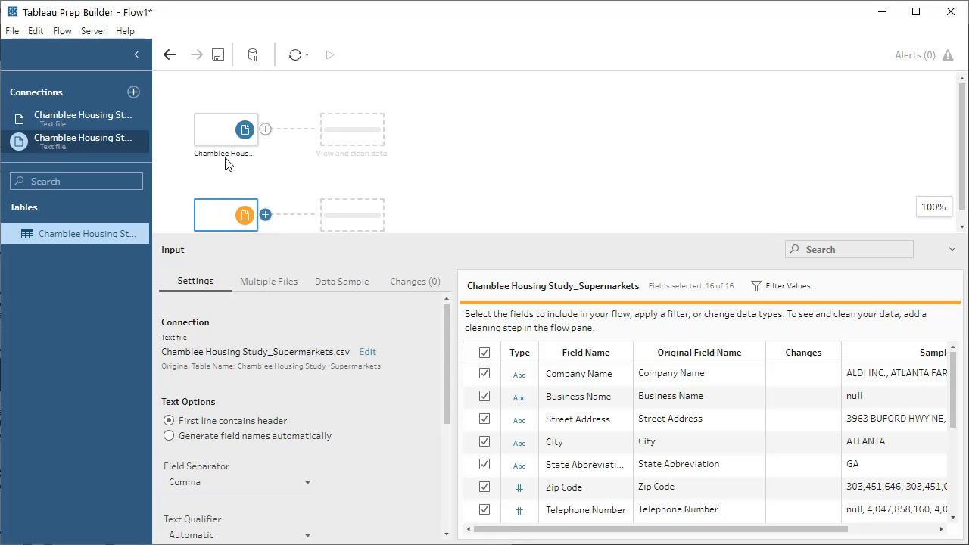
Union the Supermarkets input with the Convenience stores input and check the union results for mismatched fields
left_click_drag(218, 218, 236, 162)
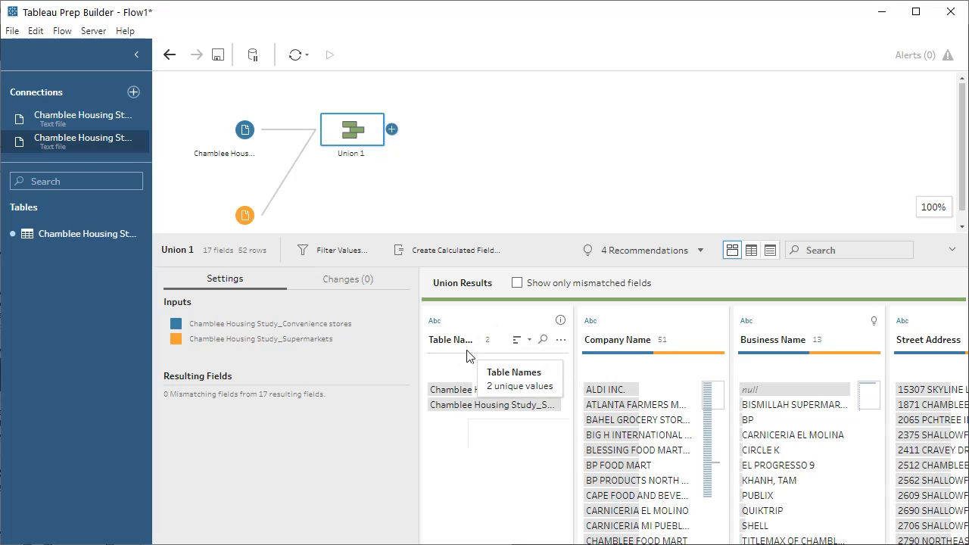
mouse_move(459, 417)
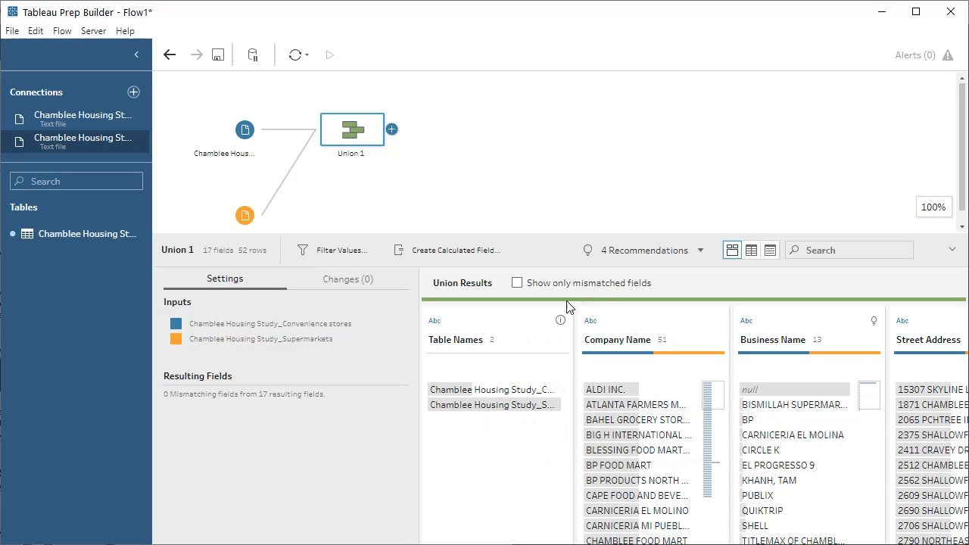
left_click(517, 282)
left_click(517, 283)
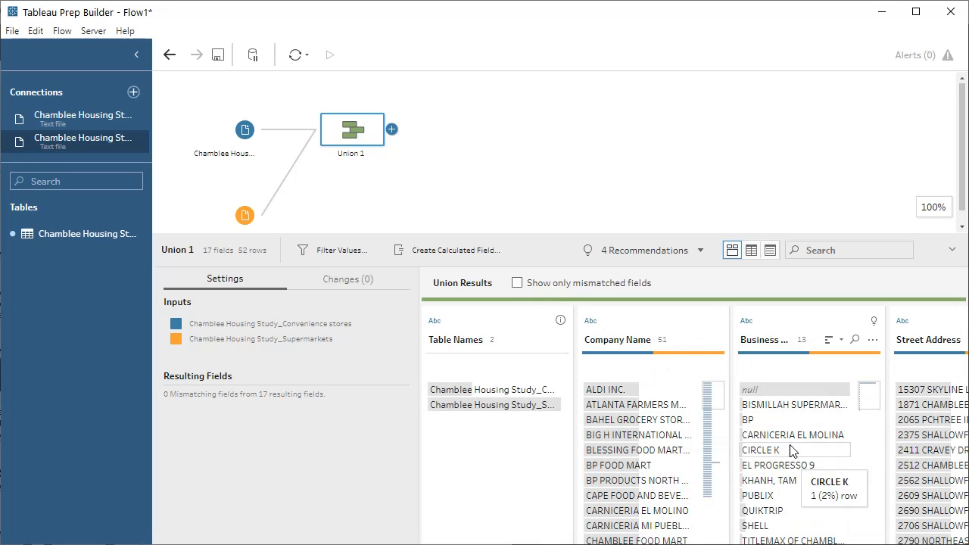
scroll(671, 452, "down", 5)
scroll(673, 449, "up", 5)
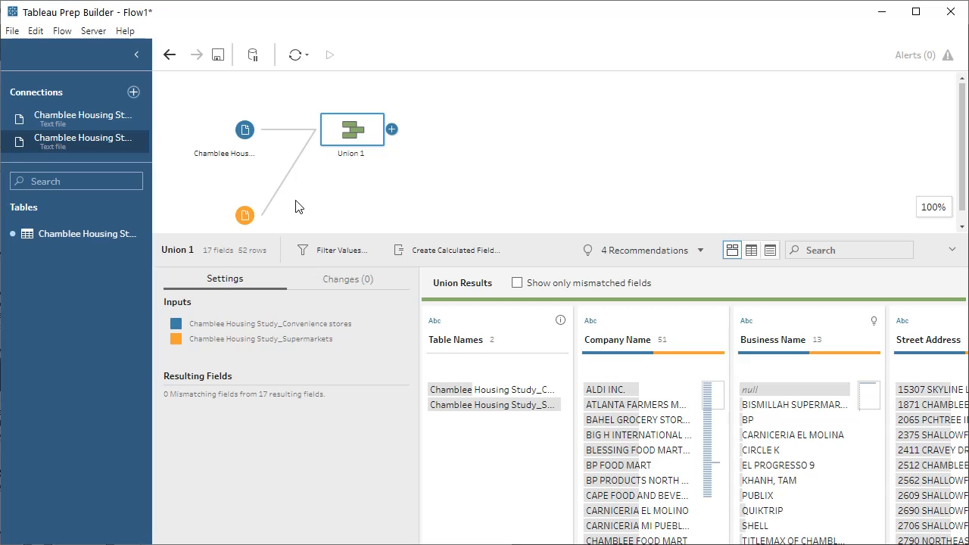
Remove the union step and the Supermarkets input from the flow
right_click(369, 133)
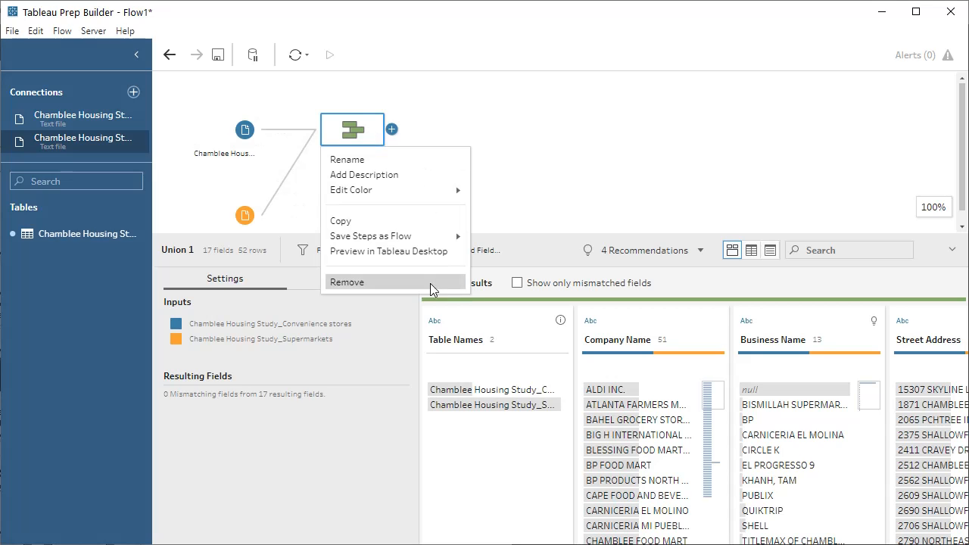
left_click(398, 283)
right_click(243, 215)
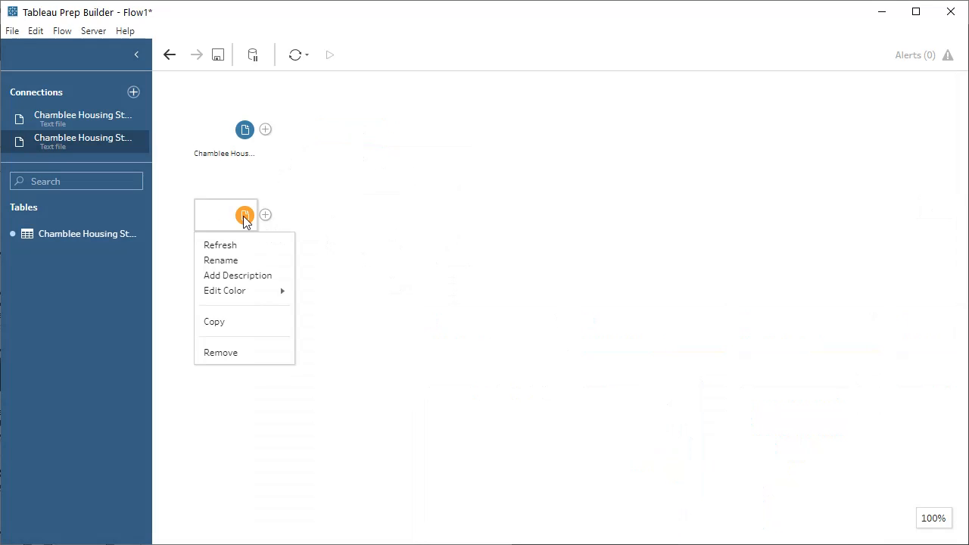
left_click(246, 351)
Apply a wildcard union to the Convenience stores input, including SimplyAnalytics folder files that match the pattern Chamblee*
left_click(232, 139)
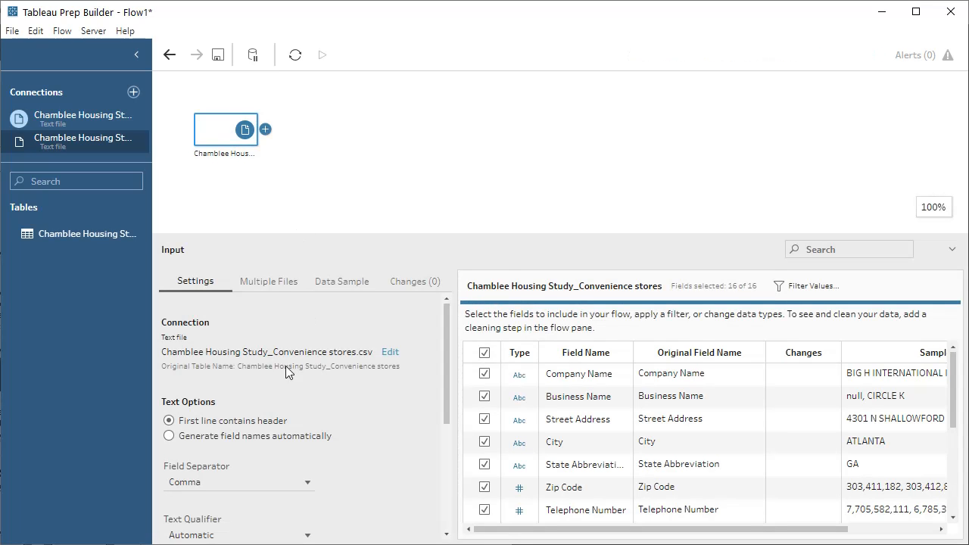
left_click(277, 284)
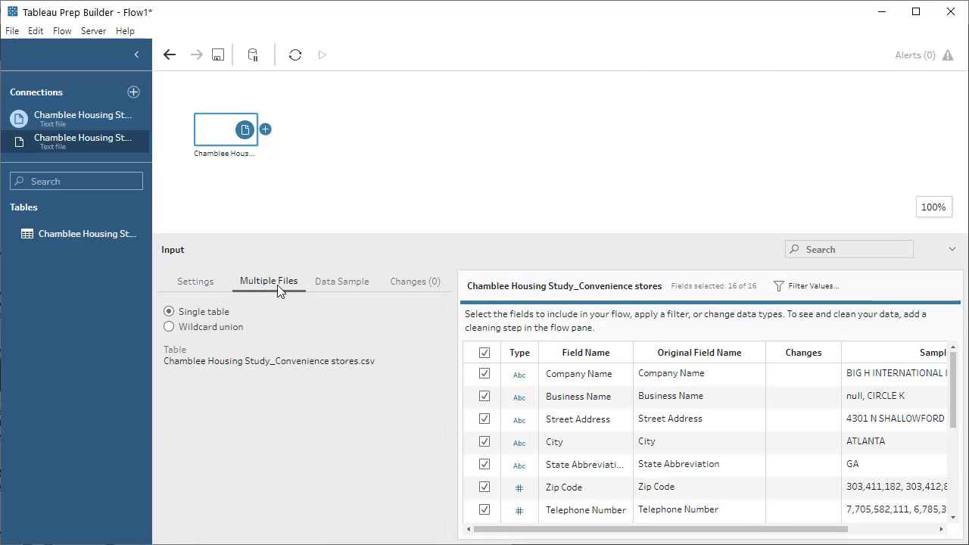
left_click(185, 329)
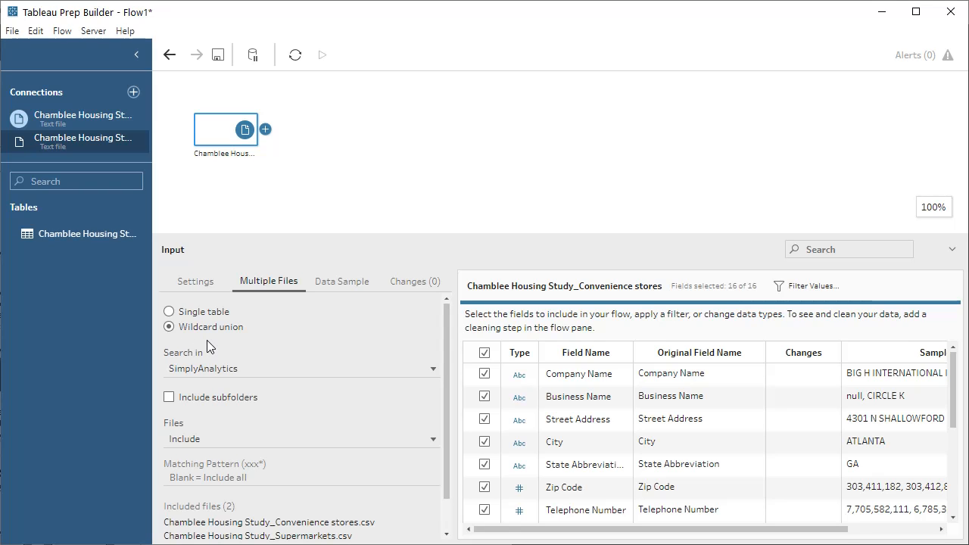
left_click(243, 476)
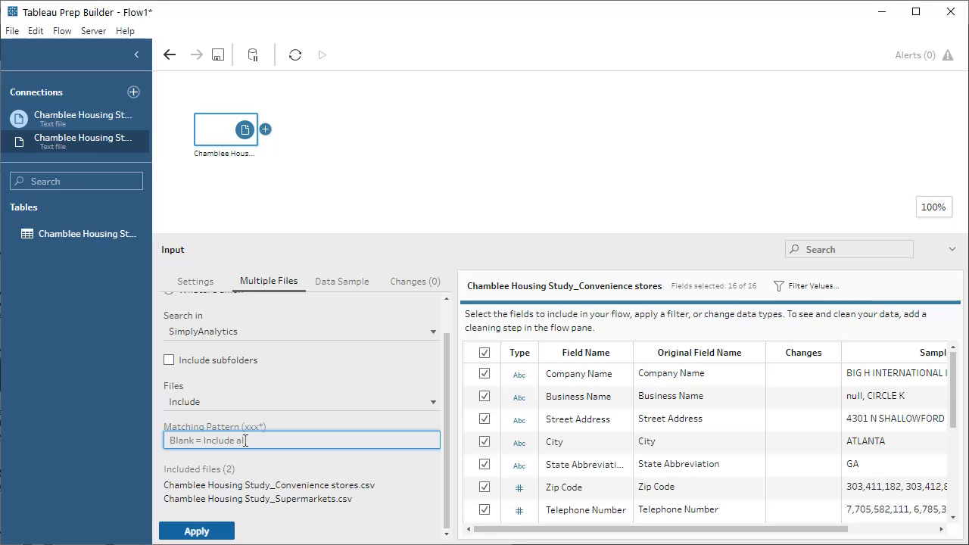
type("Chamblee")
scroll(245, 440, "up", 1)
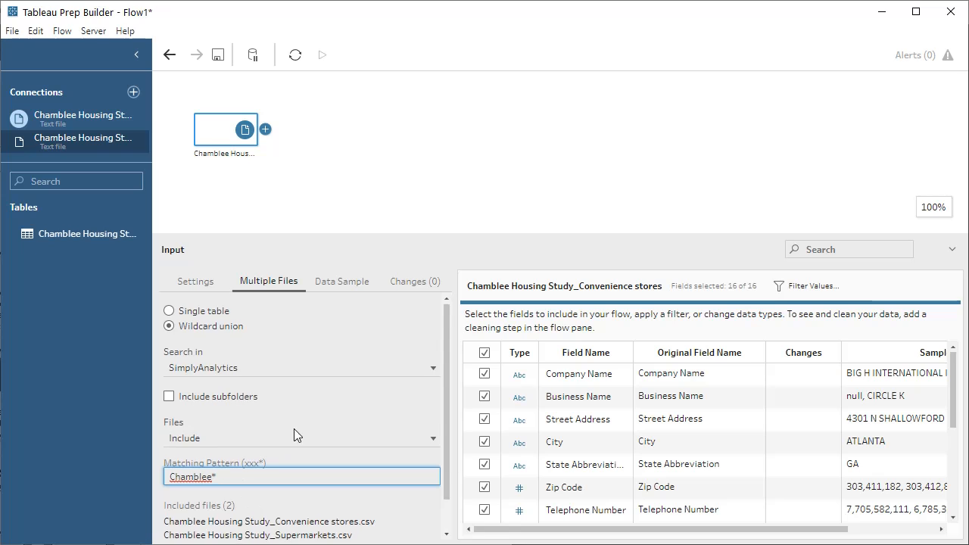
scroll(294, 429, "down", 1)
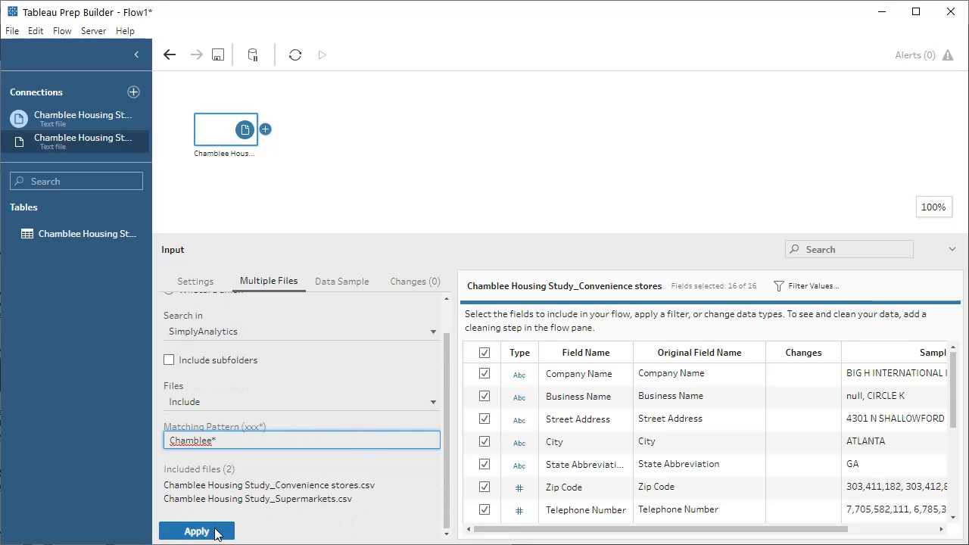
left_click(197, 531)
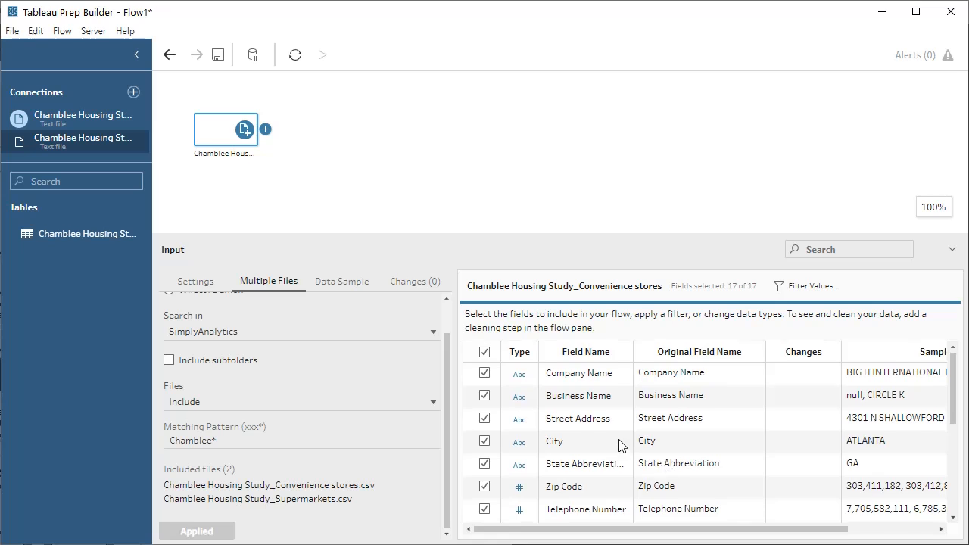
Check the field list of the wildcard union input and add a clean step after it
scroll(619, 445, "down", 3)
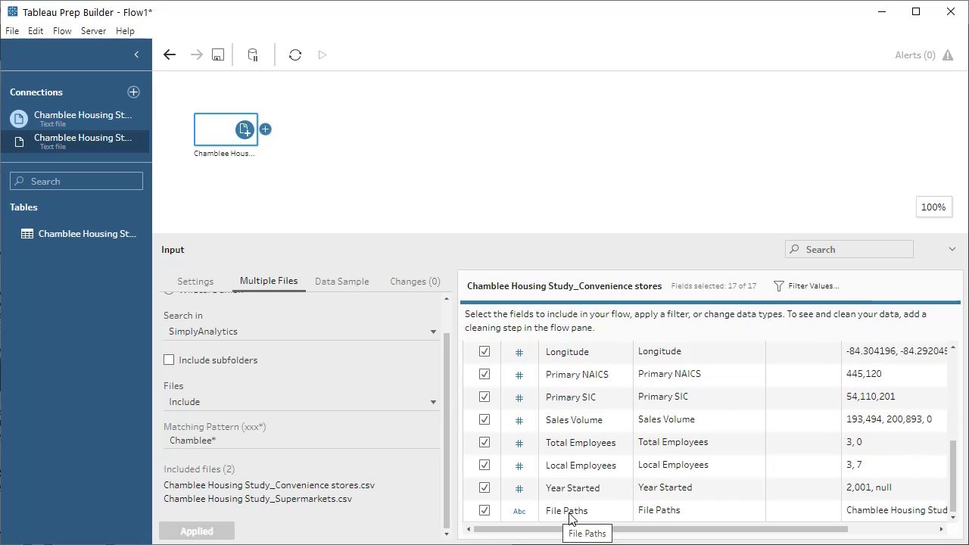
left_click_drag(784, 534, 613, 532)
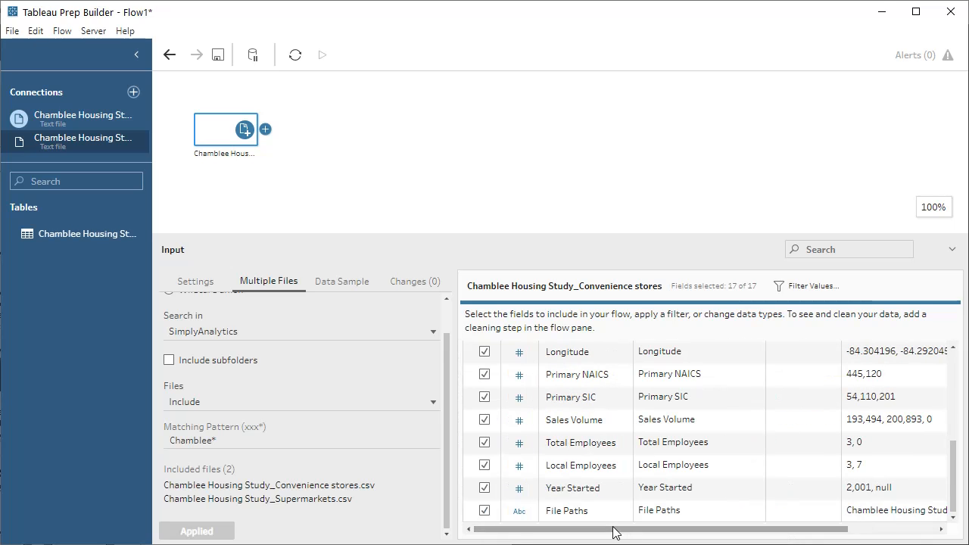
left_click(265, 130)
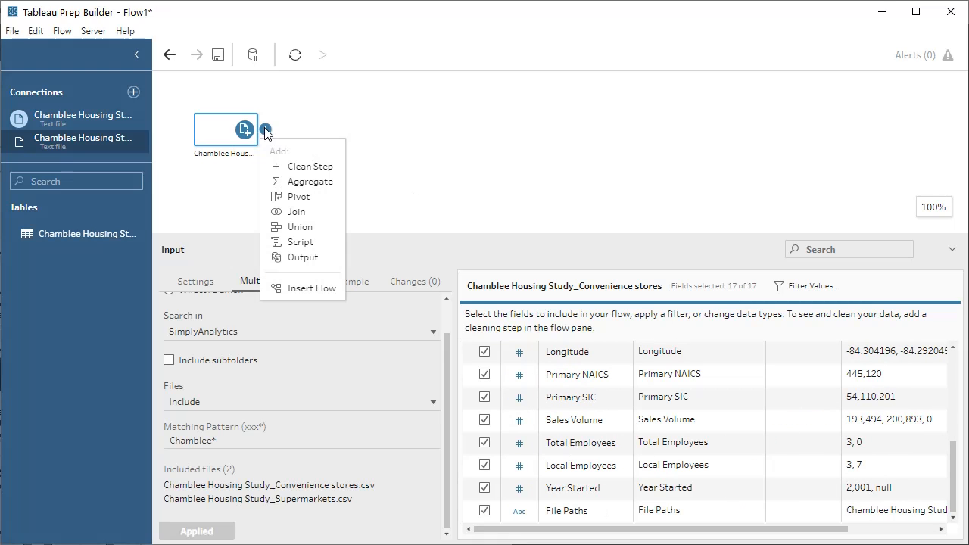
left_click(299, 166)
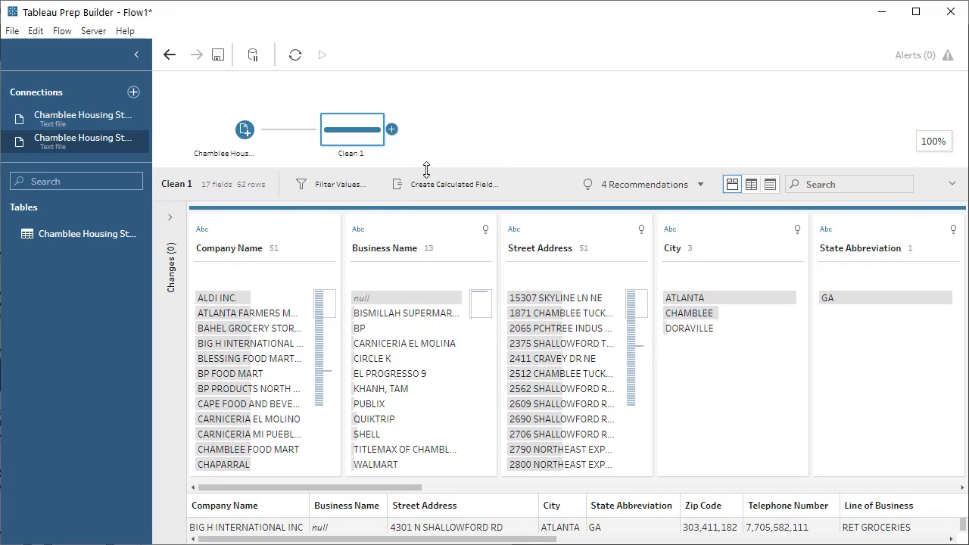
Split the File Paths field with a custom split, using the separator _ and splitting off all fields
left_click_drag(340, 486, 897, 471)
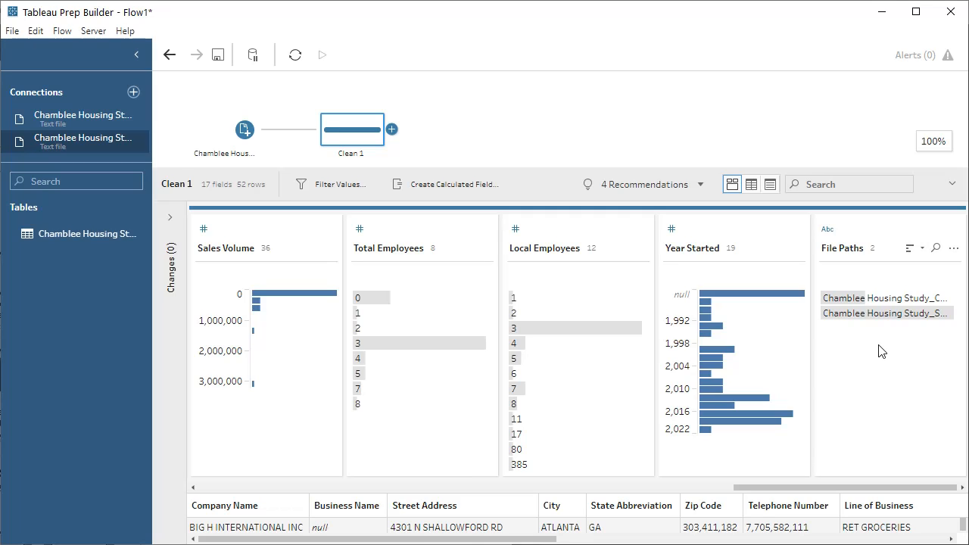
mouse_move(877, 300)
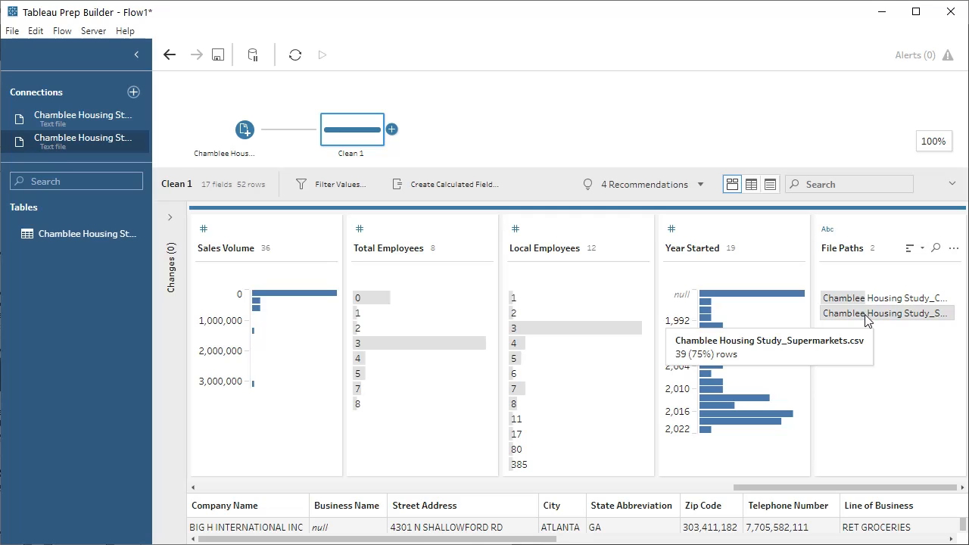
left_click(953, 248)
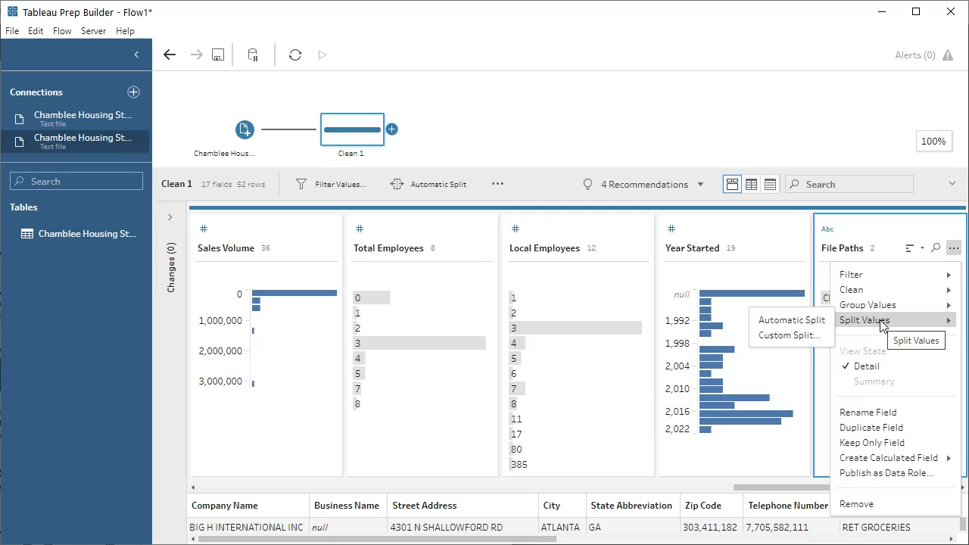
left_click(802, 337)
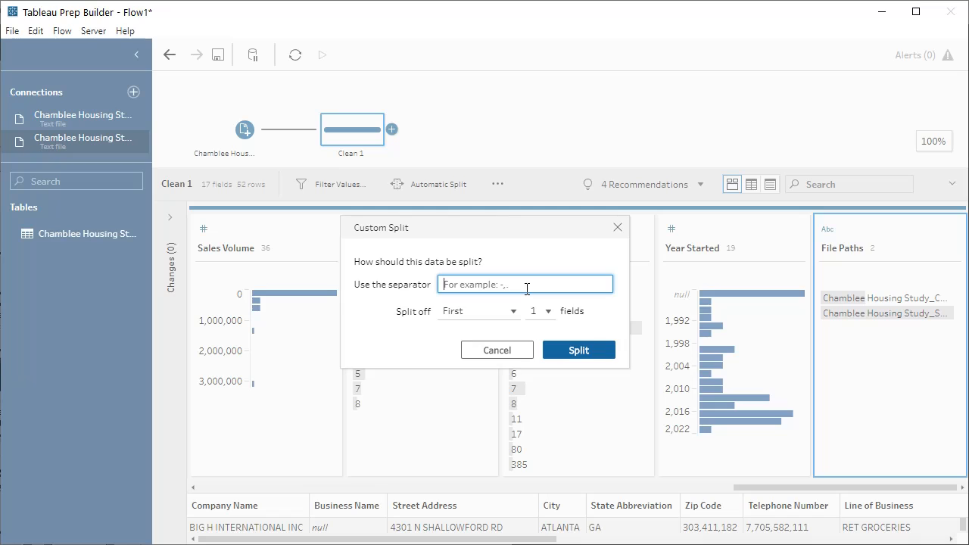
type("_")
left_click(456, 311)
left_click(454, 363)
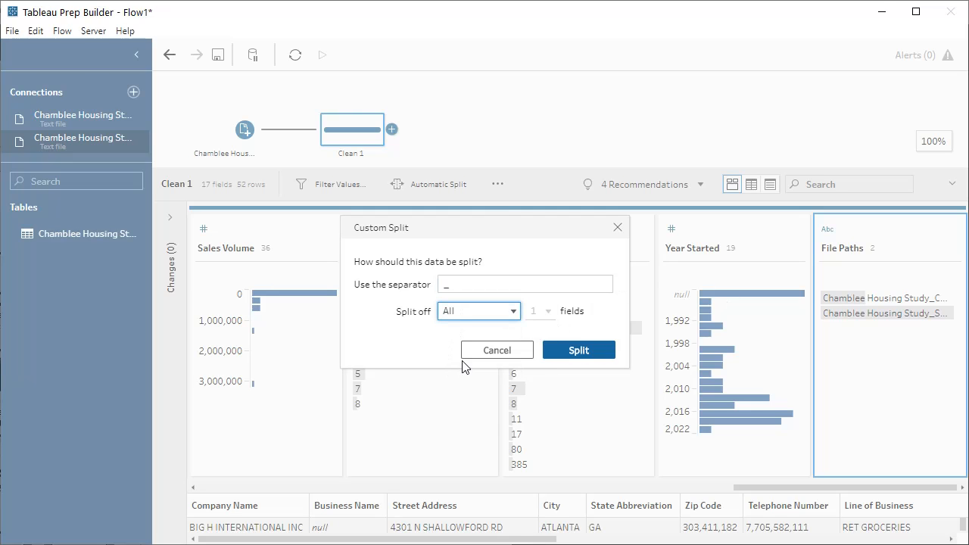
left_click(586, 353)
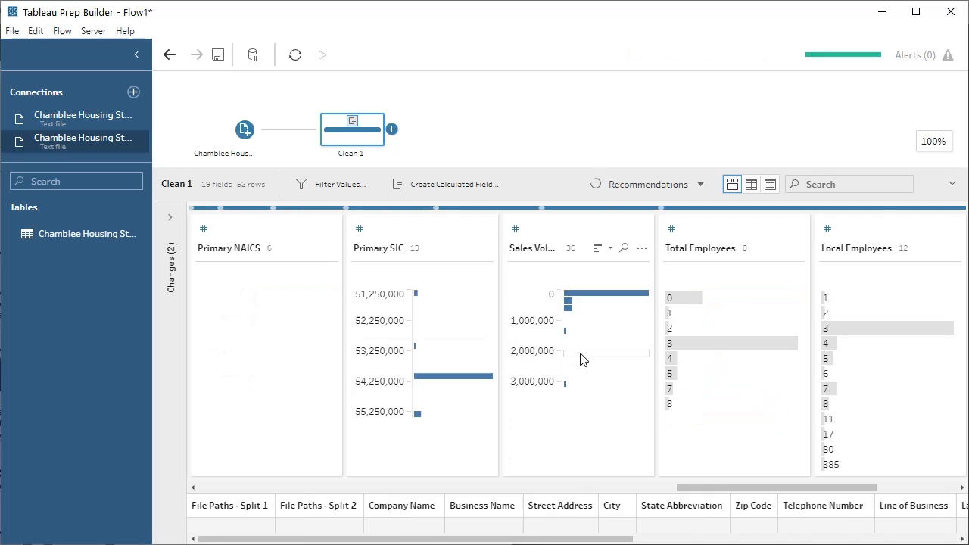
Inspect the two fields split off from File Paths and remove both of them
left_click_drag(723, 487, 245, 486)
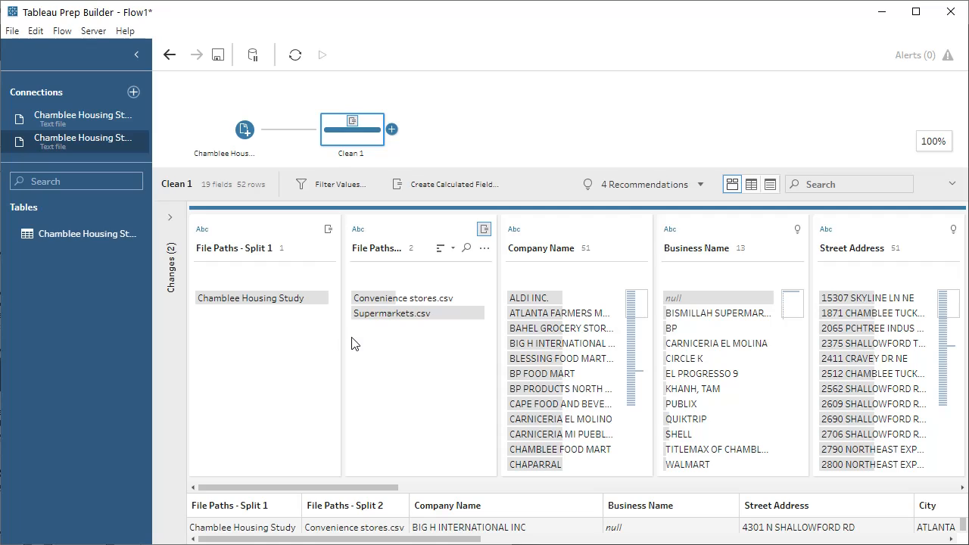
mouse_move(313, 311)
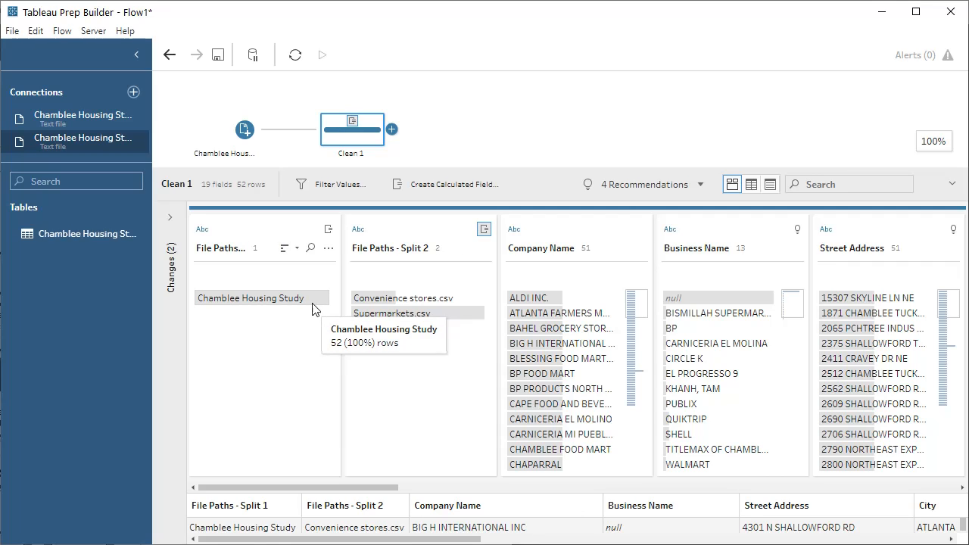
mouse_move(432, 312)
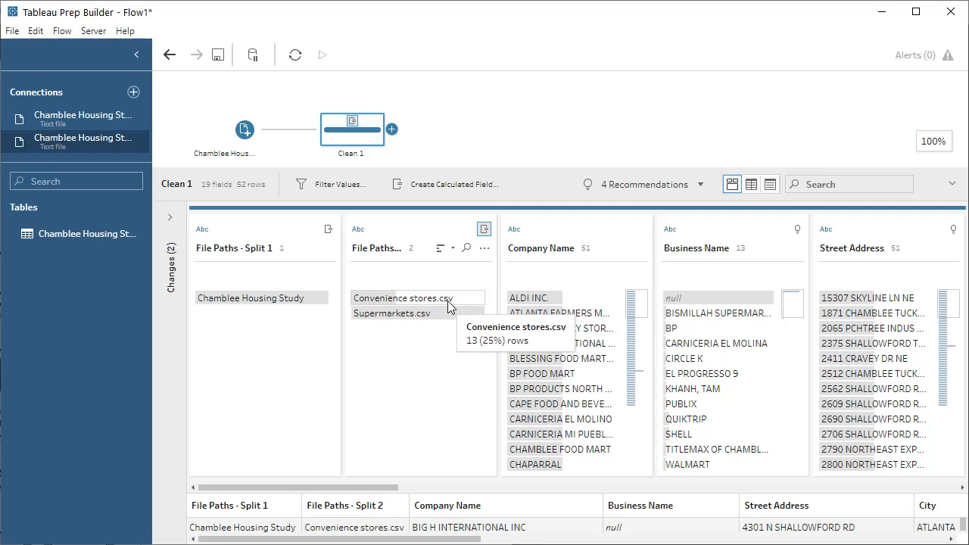
left_click(483, 249)
mouse_move(508, 320)
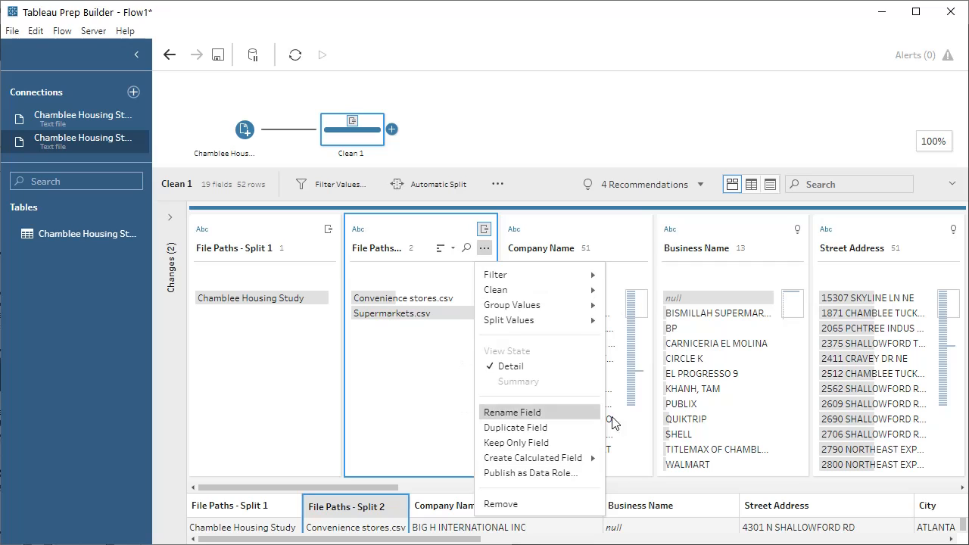
left_click(333, 398)
left_click(289, 236)
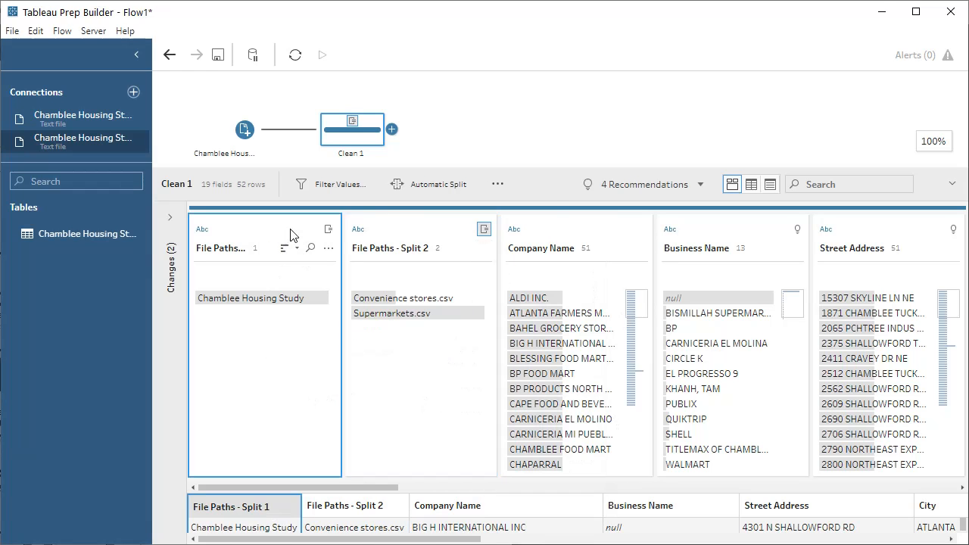
left_click(395, 239, "ctrl")
right_click(398, 235)
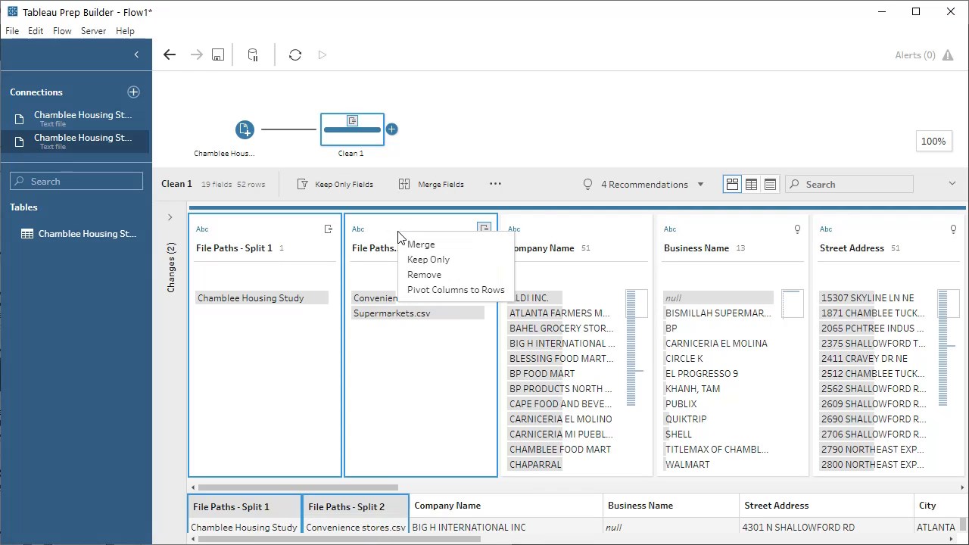
left_click(432, 274)
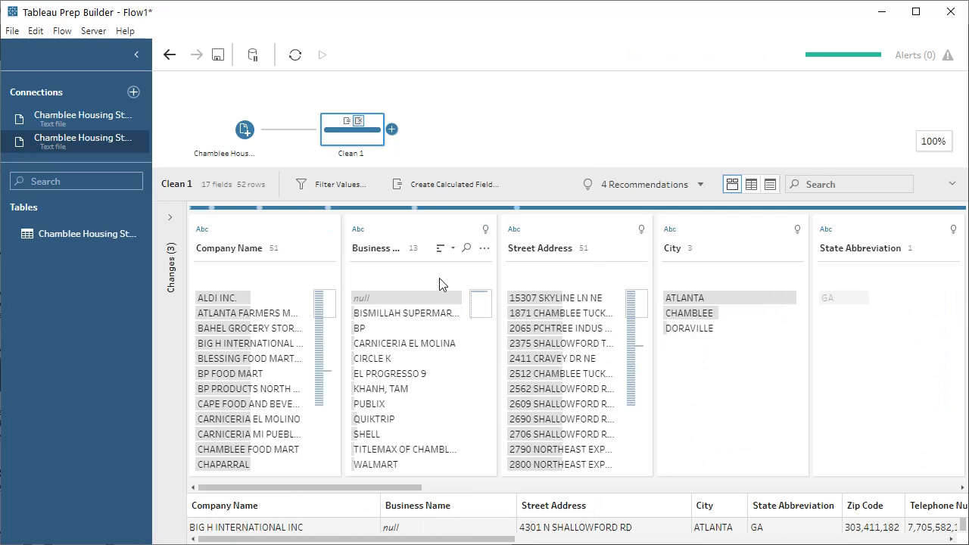
Group the File Paths values by manual selection and rename the convenience store file value to Convenience stores
left_click_drag(411, 487, 959, 466)
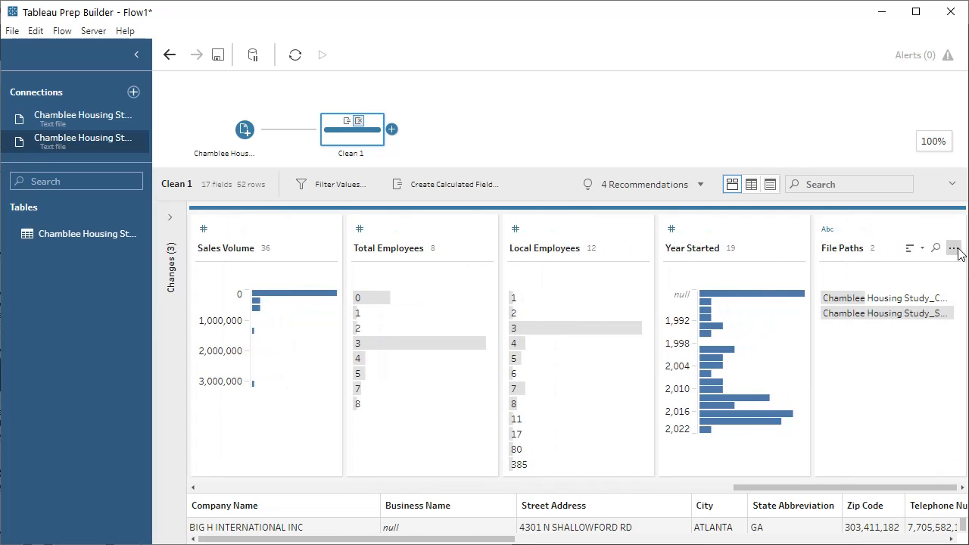
left_click(953, 248)
mouse_move(877, 309)
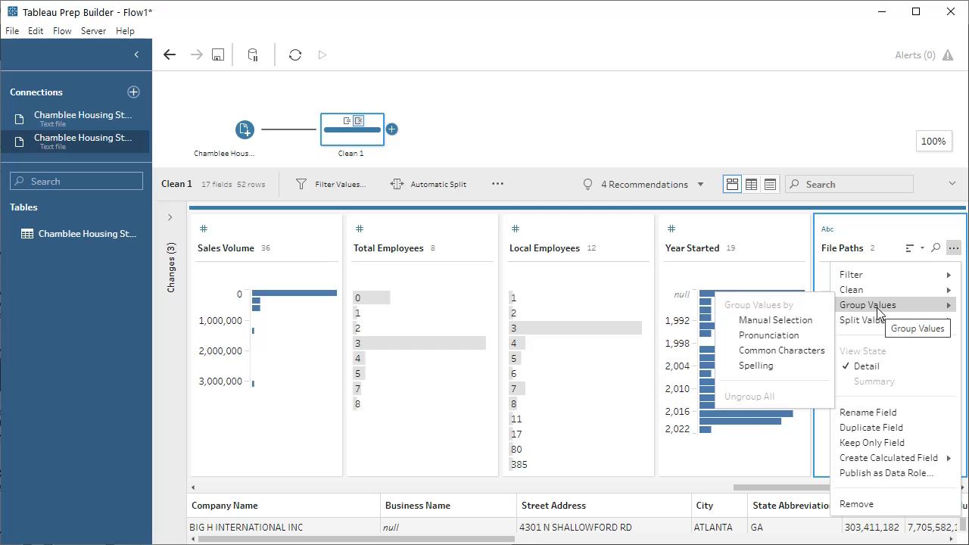
left_click(775, 320)
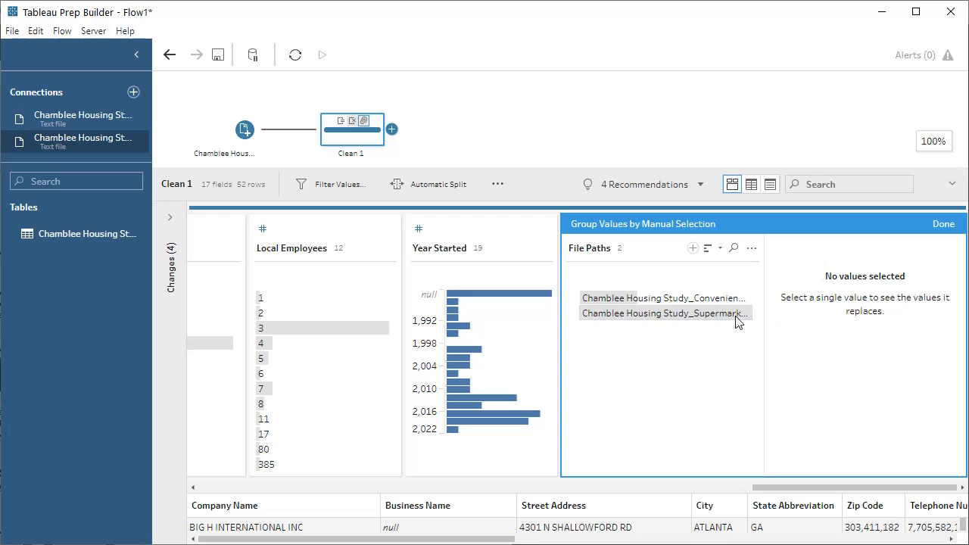
left_click(691, 298)
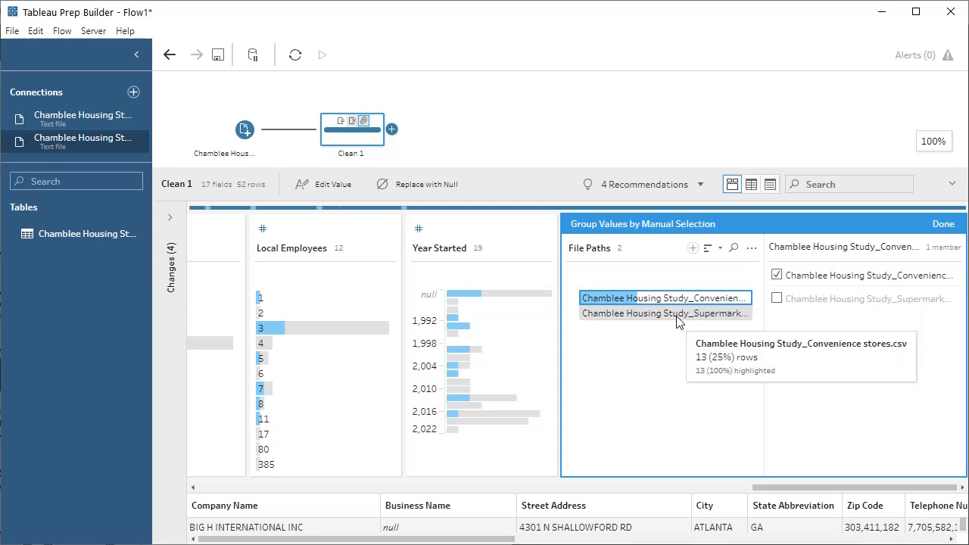
double_click(695, 298)
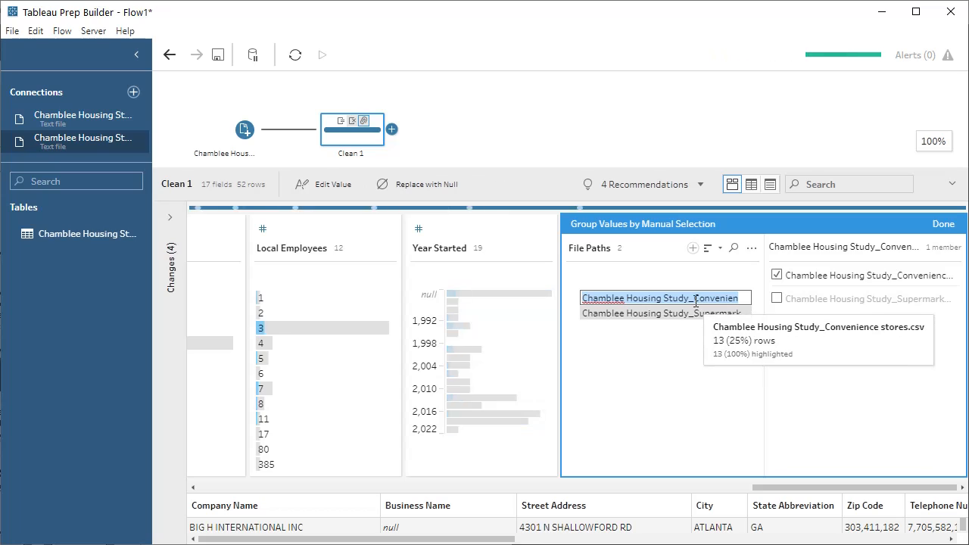
left_click(695, 298)
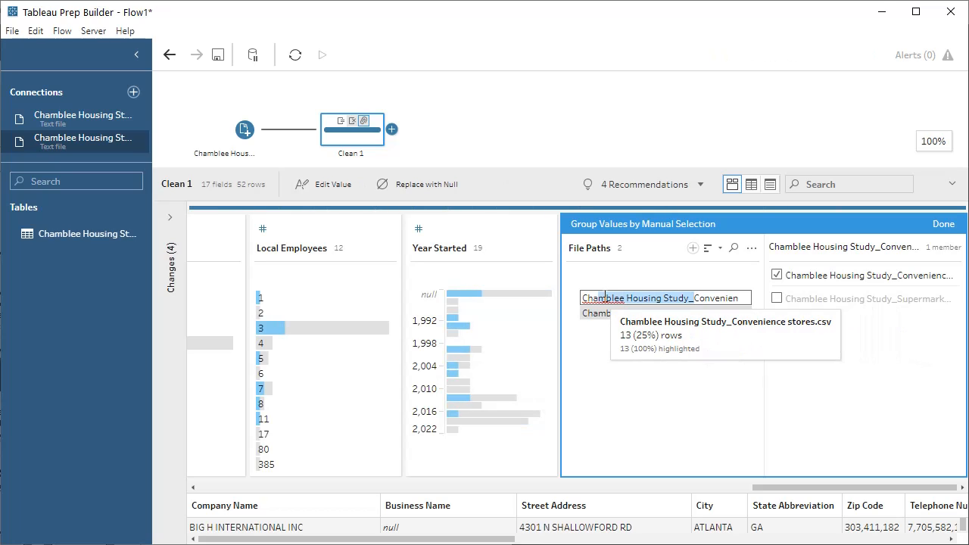
left_click(581, 298, "shift")
key("BackSpace")
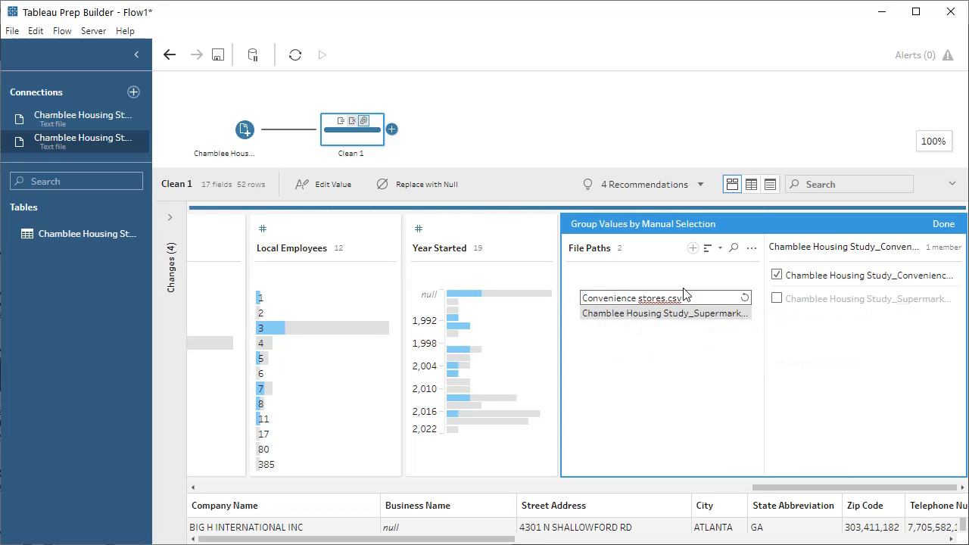
left_click(706, 303)
key("BackSpace")
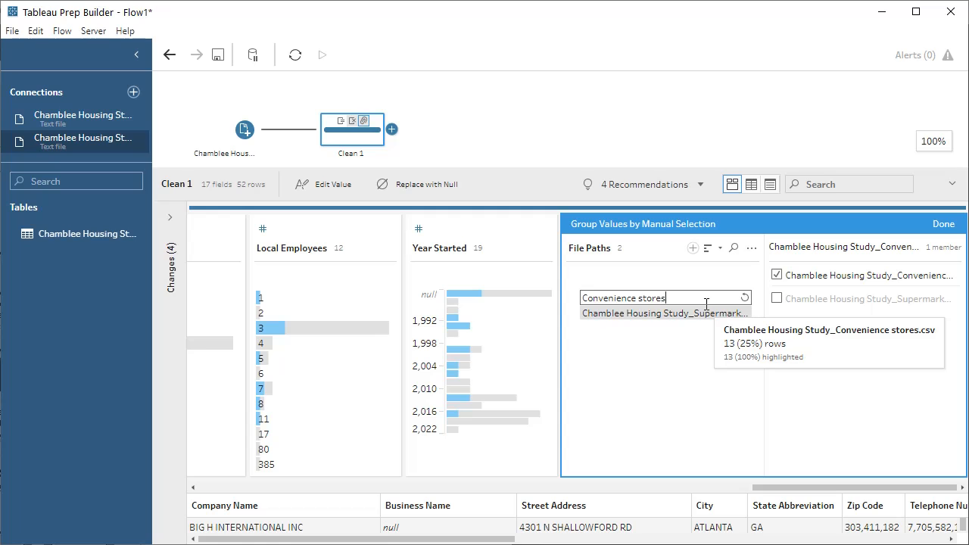
key("Return")
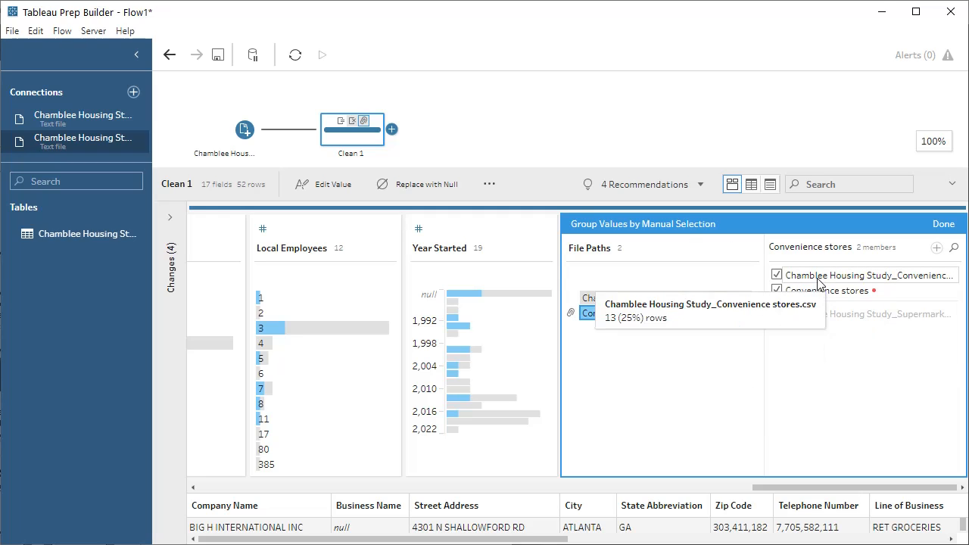
Rename the supermarket file value in File Paths to Supermarkets and finish the manual grouping
double_click(653, 299)
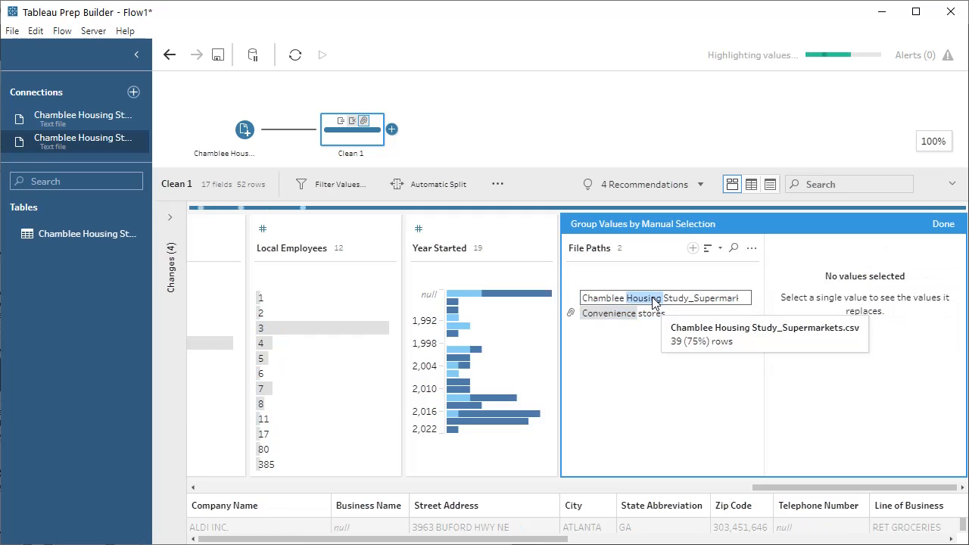
left_click_drag(693, 299, 581, 299)
key("BackSpace")
key("End")
key("BackSpace")
key("BackSpace")
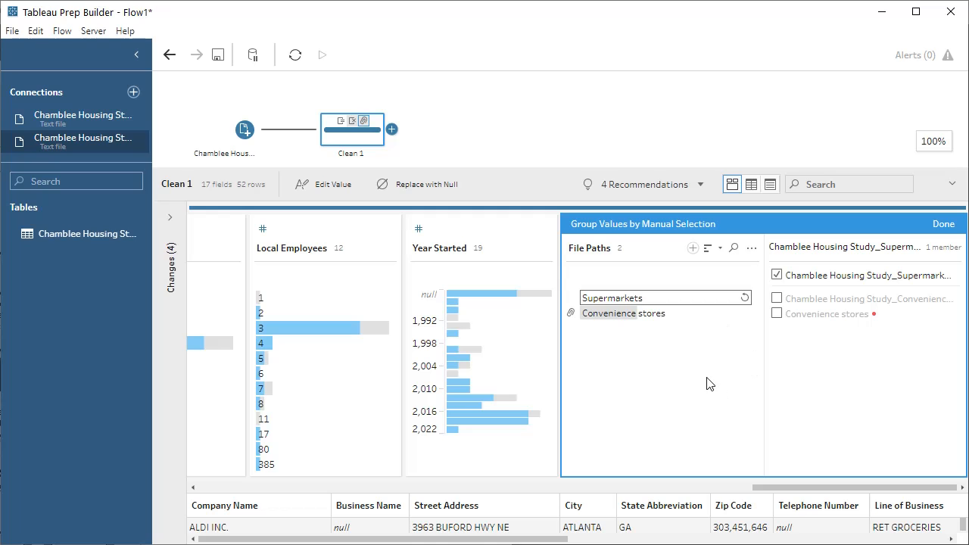
key("Return")
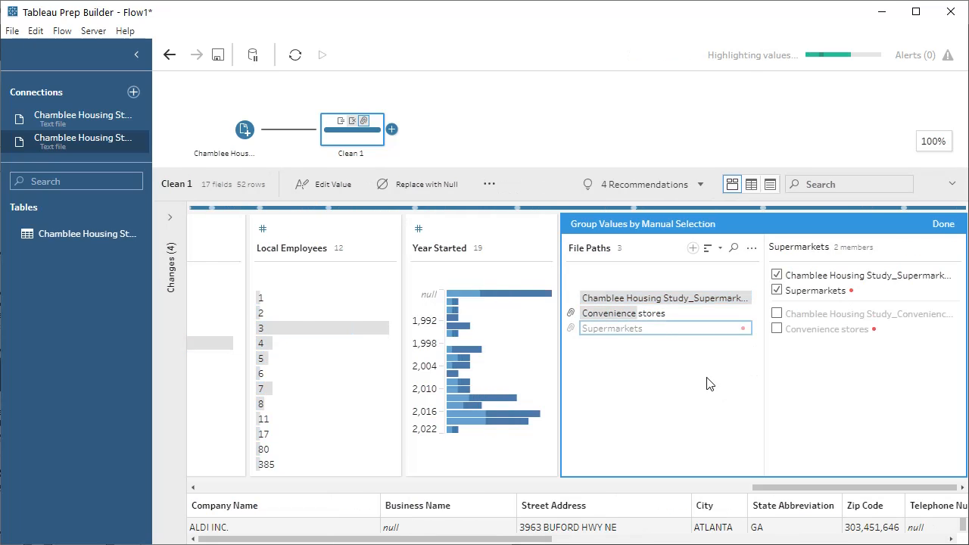
left_click(942, 224)
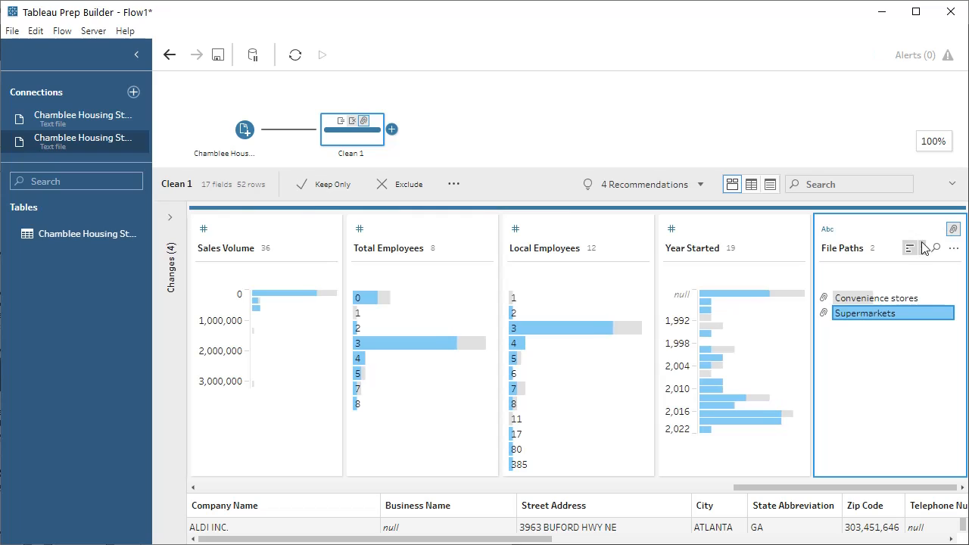
Rename the File Paths field to Type
double_click(862, 249)
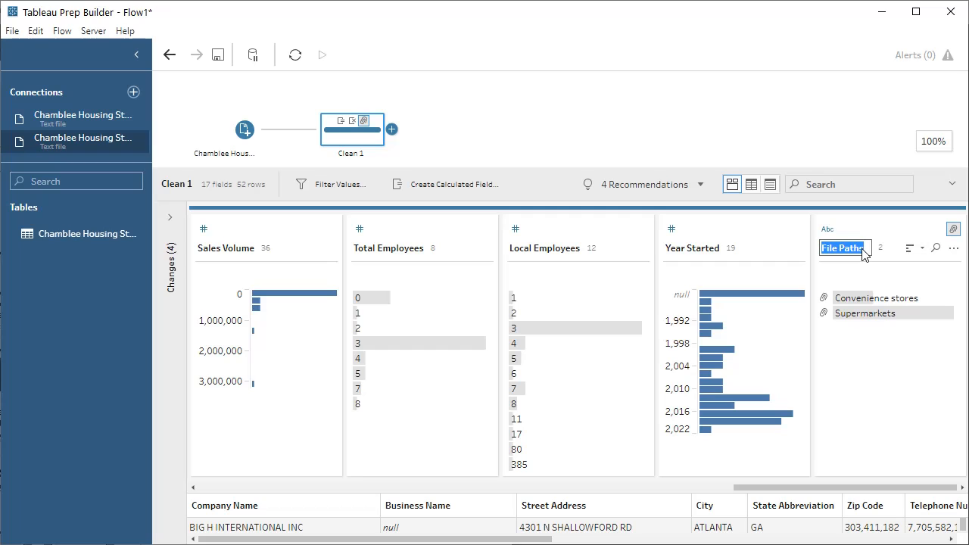
type("T")
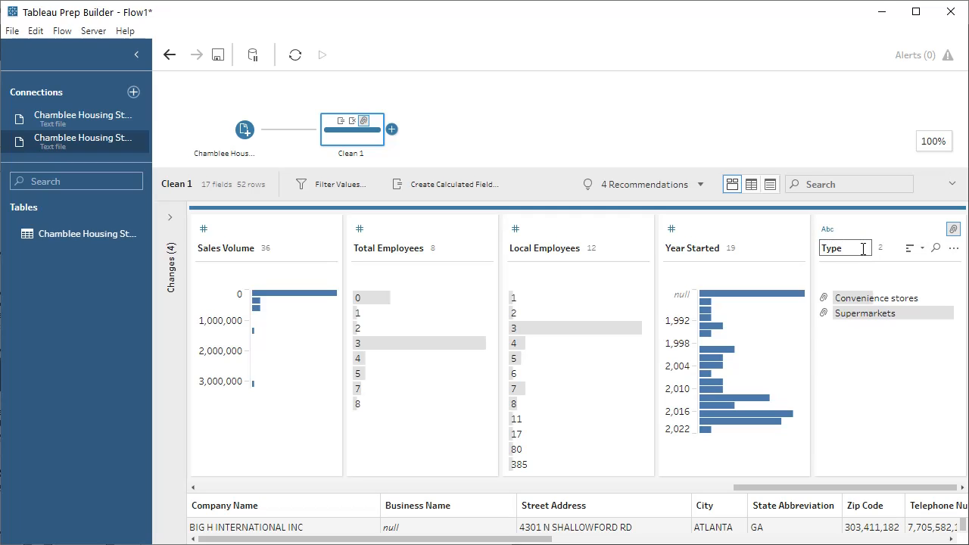
type("ype")
key("Return")
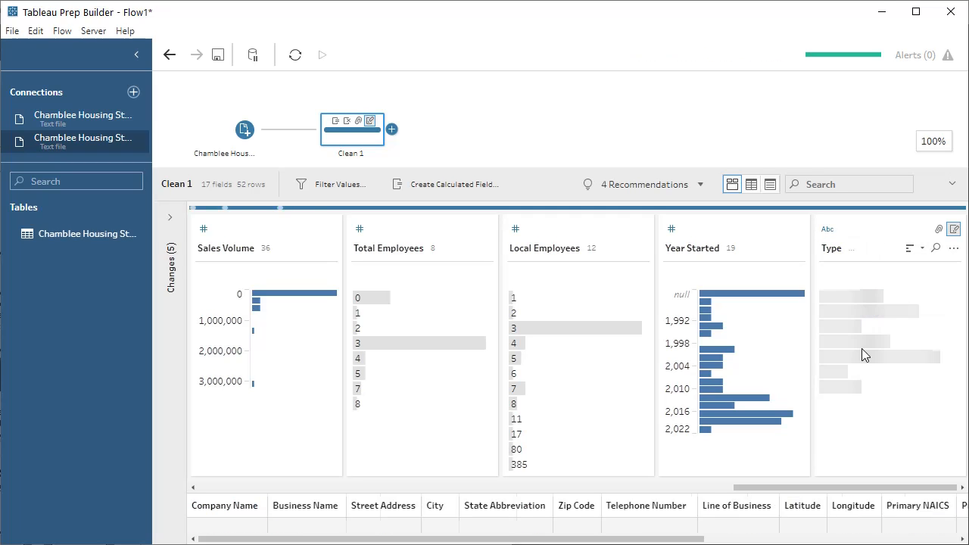
Change the data type of the Telephone Number and Zip Code fields to String
left_click_drag(762, 489, 399, 484)
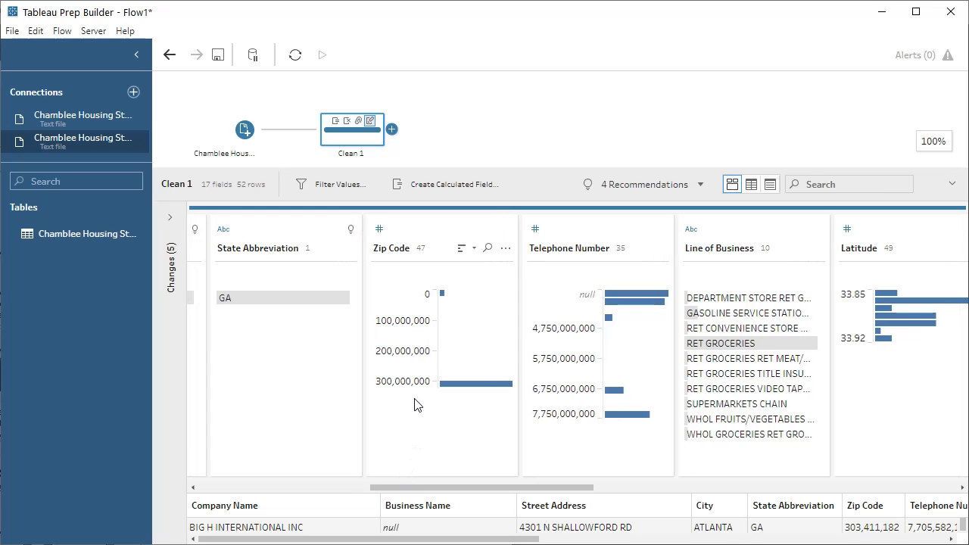
left_click(535, 229)
left_click(577, 333)
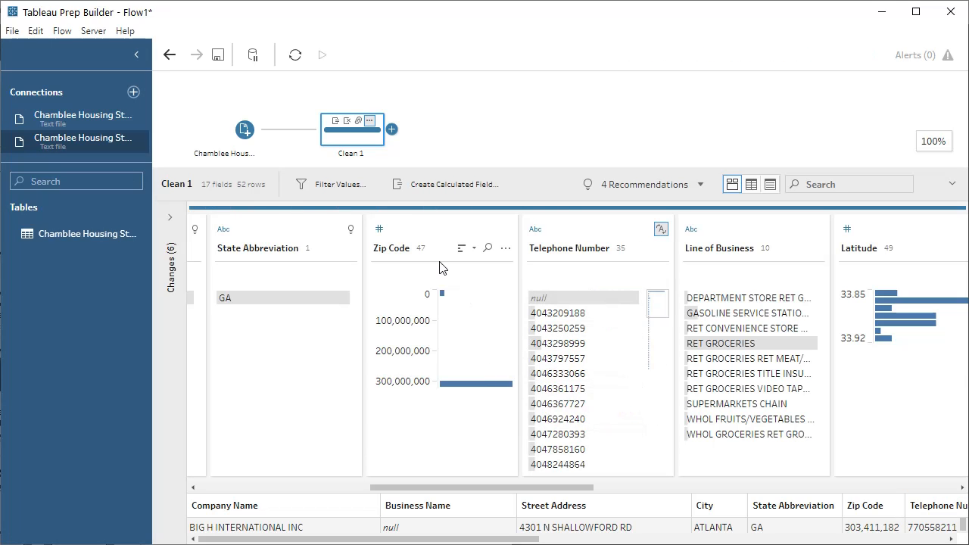
left_click(379, 230)
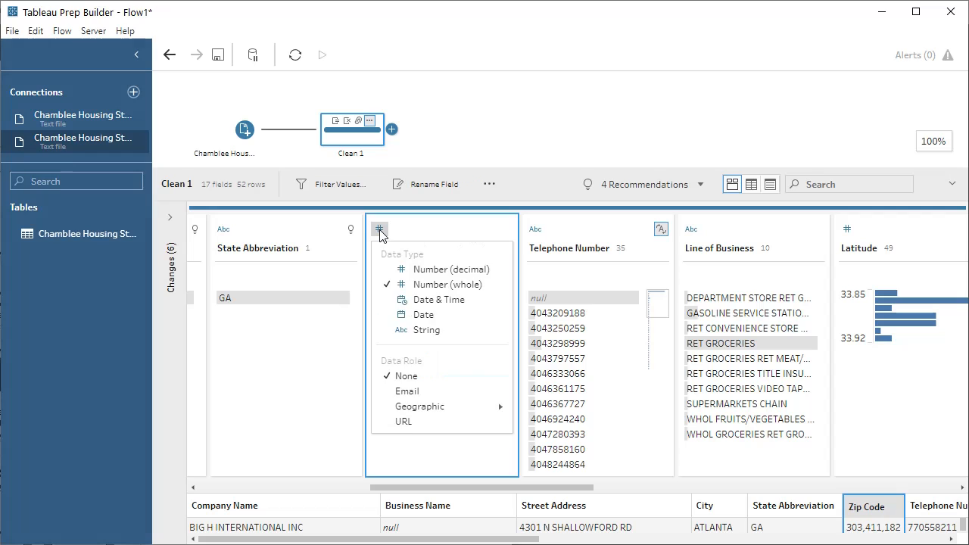
left_click(392, 335)
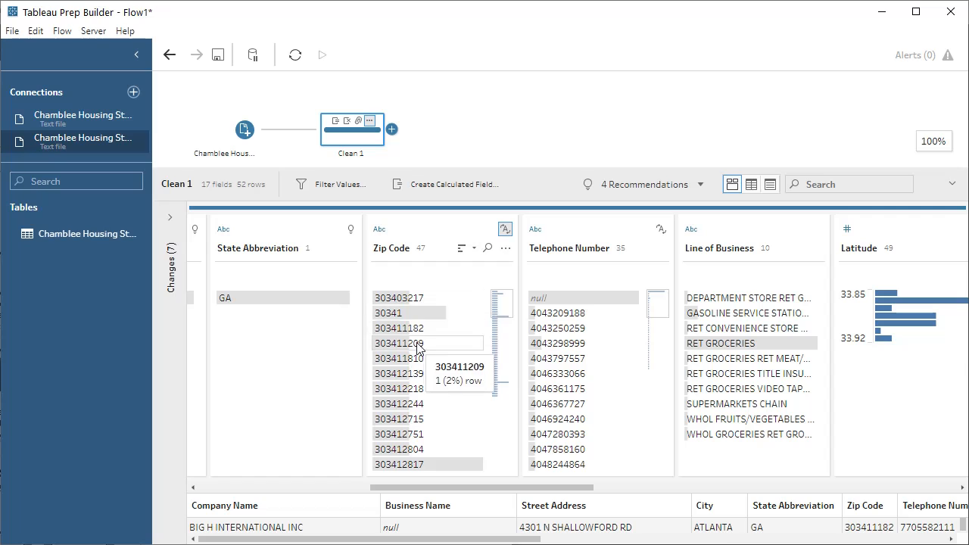
Start grouping the Zip Code values by manual selection and look through the listed values
scroll(415, 373, "down", 5)
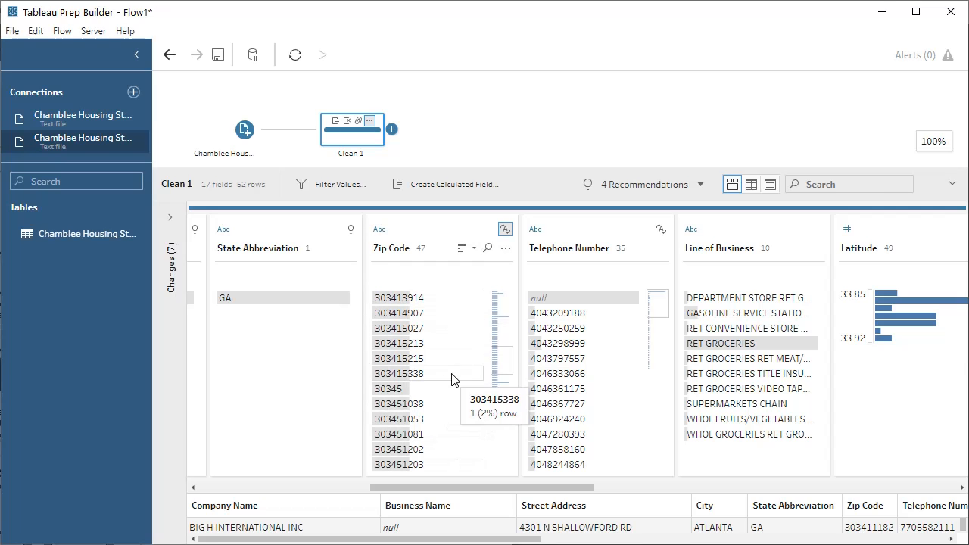
scroll(449, 380, "up", 5)
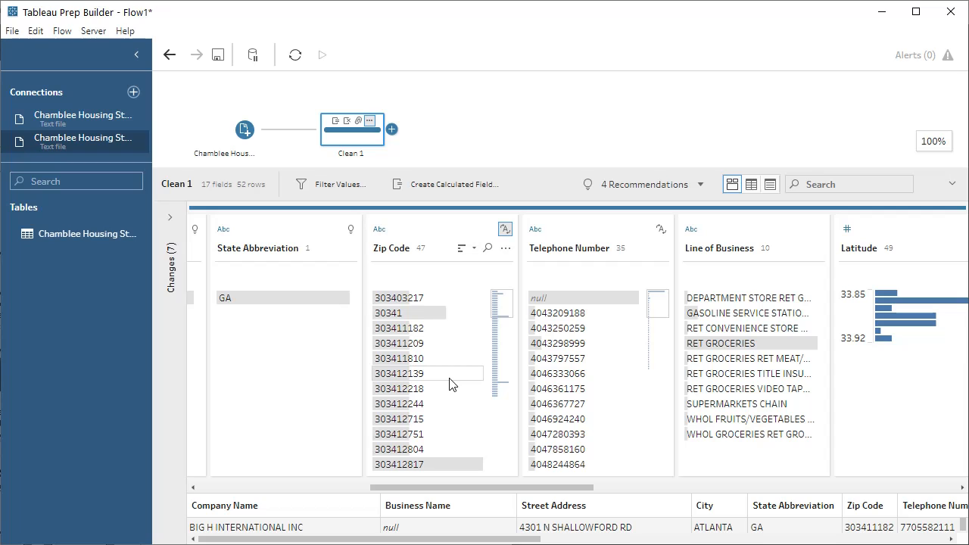
left_click(504, 248)
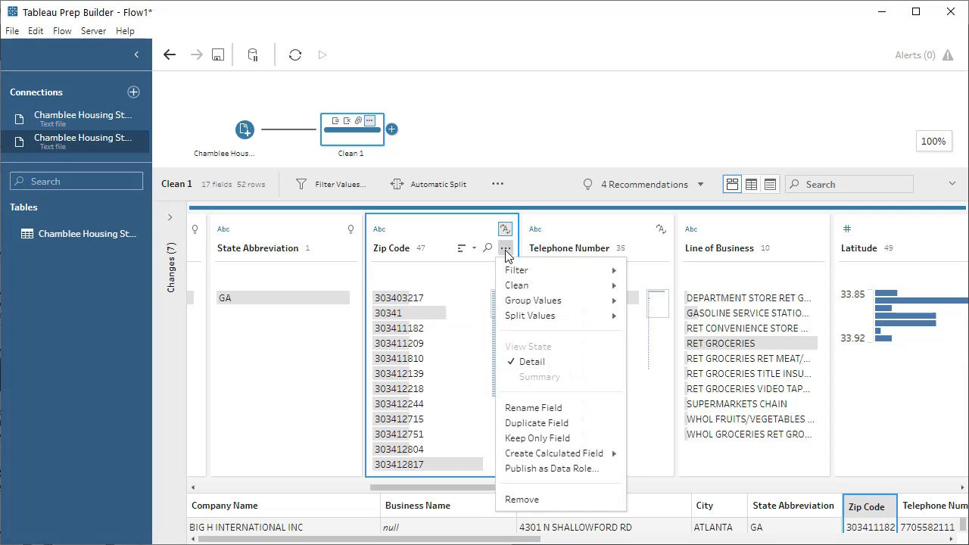
mouse_move(603, 307)
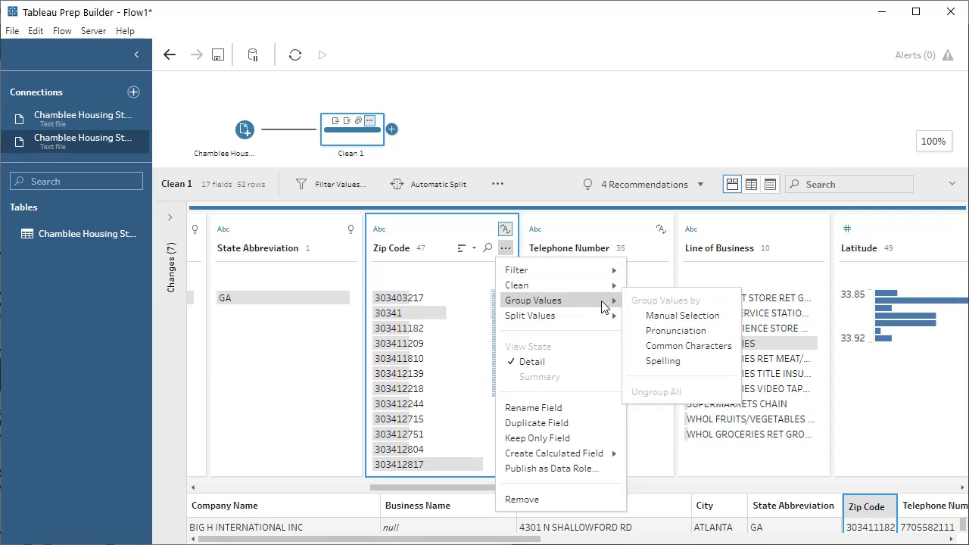
left_click(671, 318)
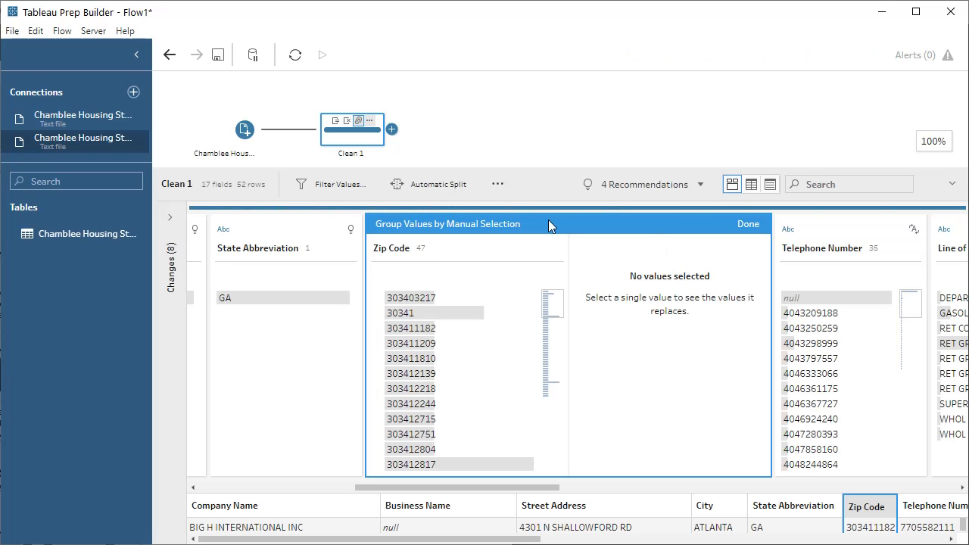
left_click(420, 298)
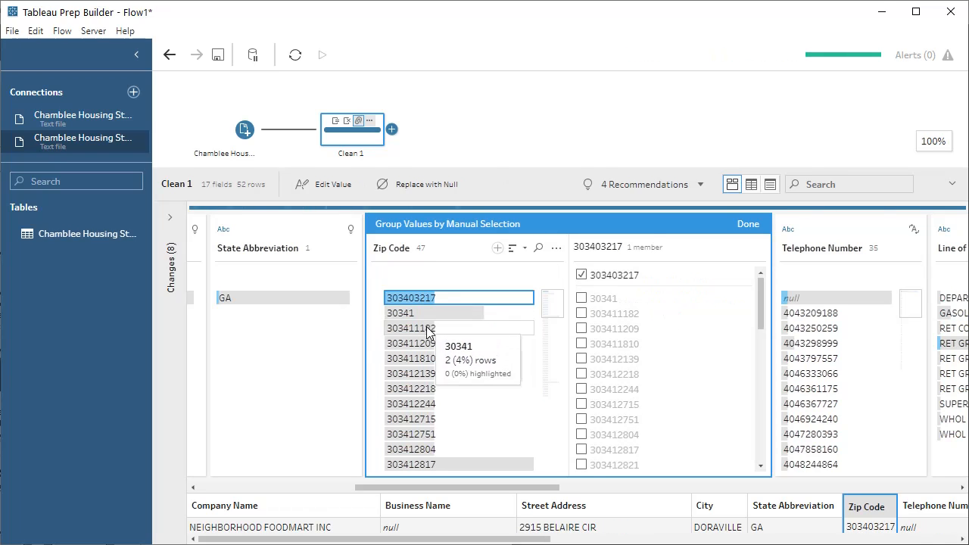
scroll(482, 391, "down", 5)
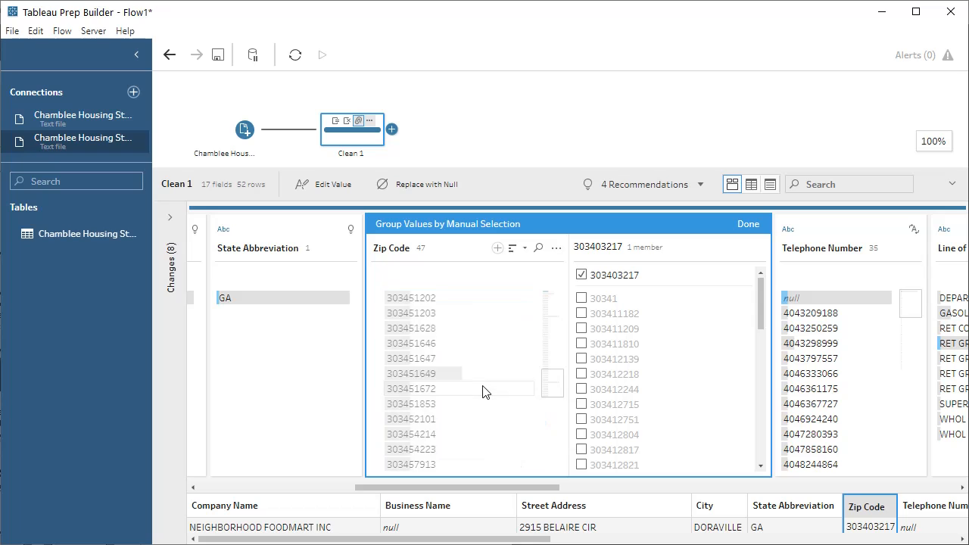
left_click_drag(555, 388, 567, 265)
left_click(423, 298)
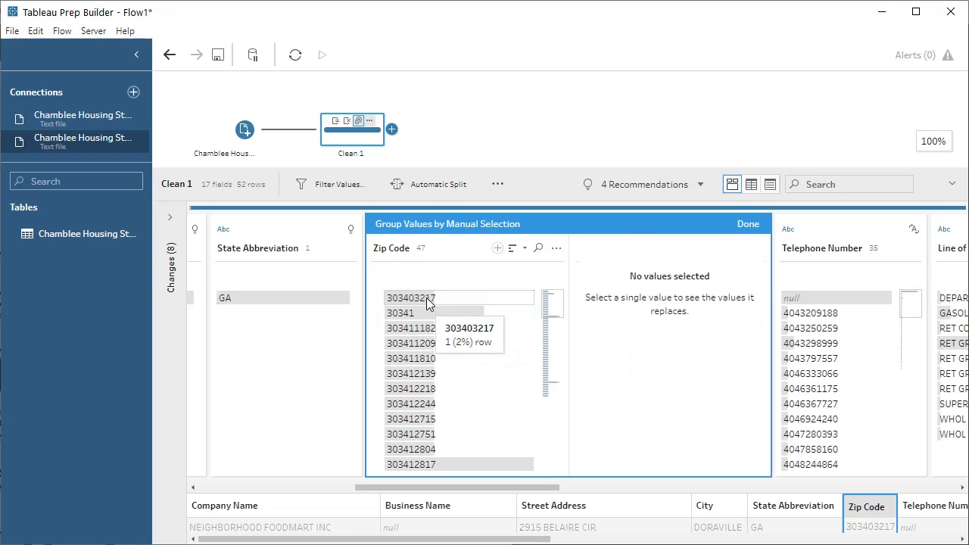
Shorten the zip code value 303403217 to the five-digit value 30340
double_click(416, 297)
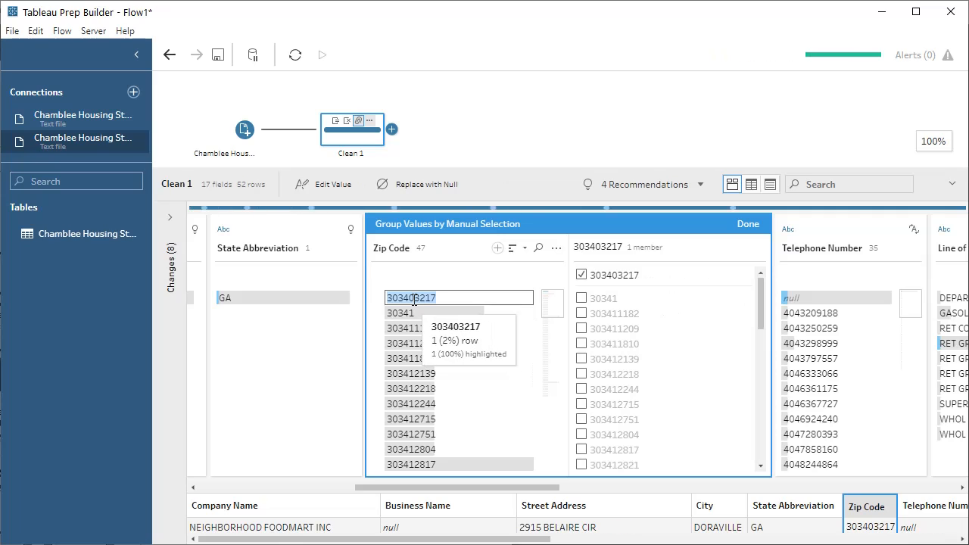
left_click(438, 298)
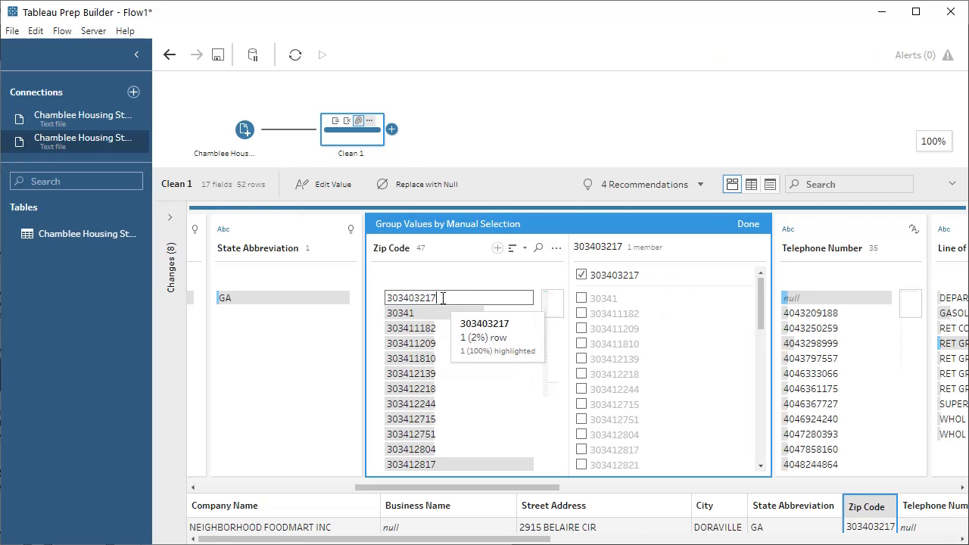
key("BackSpace")
key("BackSpace")
key("BackSpace")
key("BackSpace")
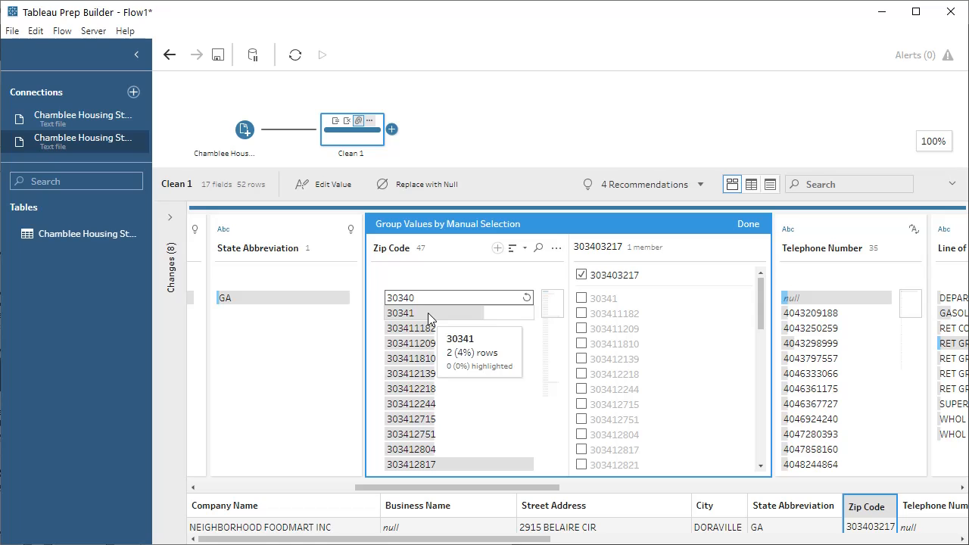
key("Return")
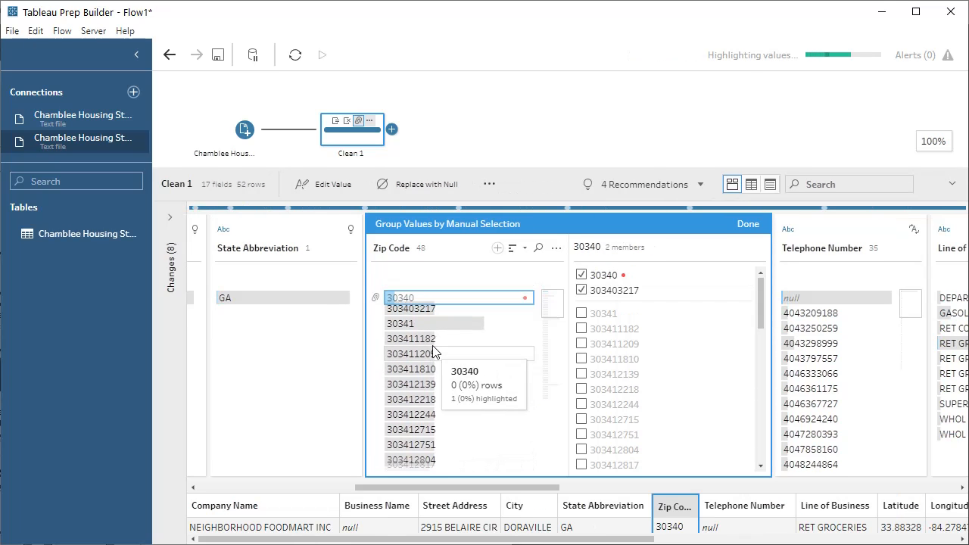
Group all Zip Code values from 30341 through 303415338 into one group
left_click(413, 313)
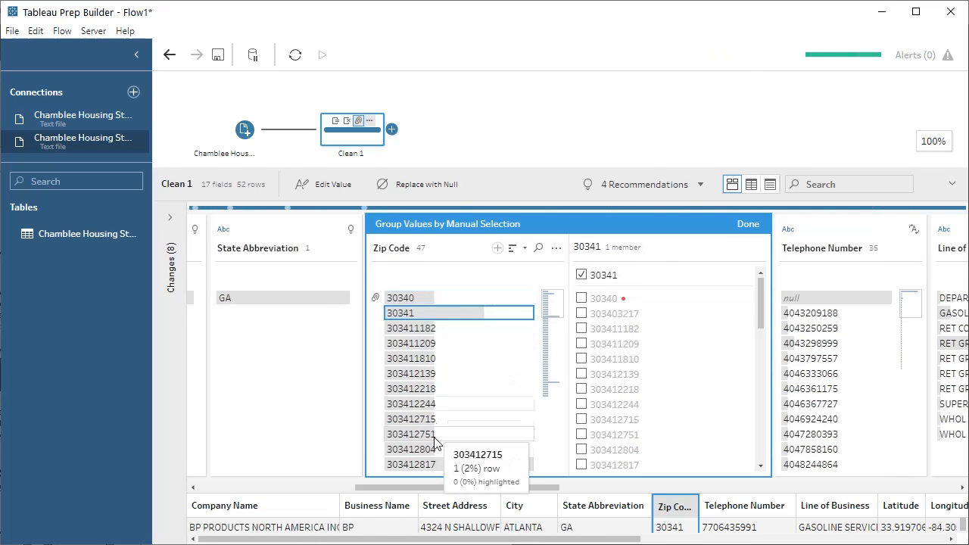
scroll(435, 443, "down", 3)
scroll(423, 394, "up", 3)
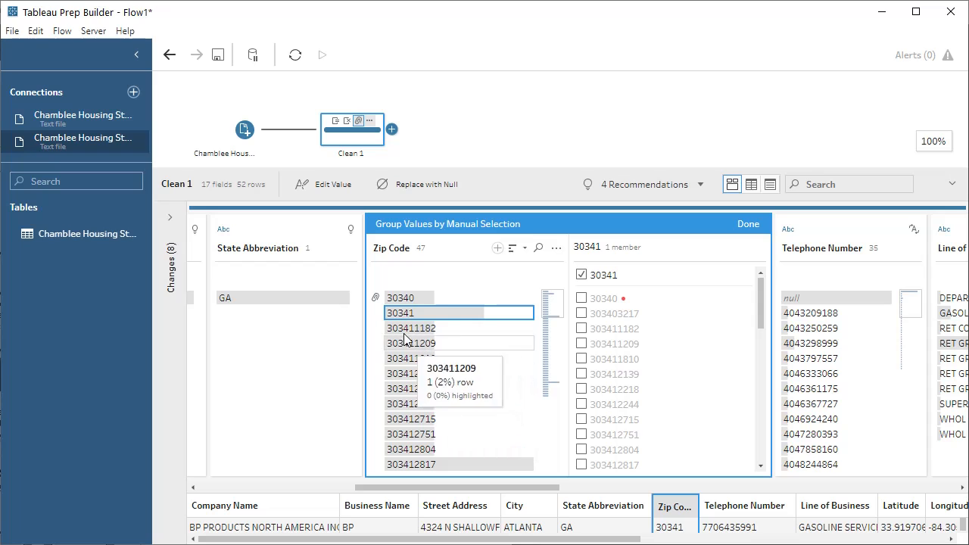
scroll(411, 421, "down", 4)
scroll(439, 421, "down", 6)
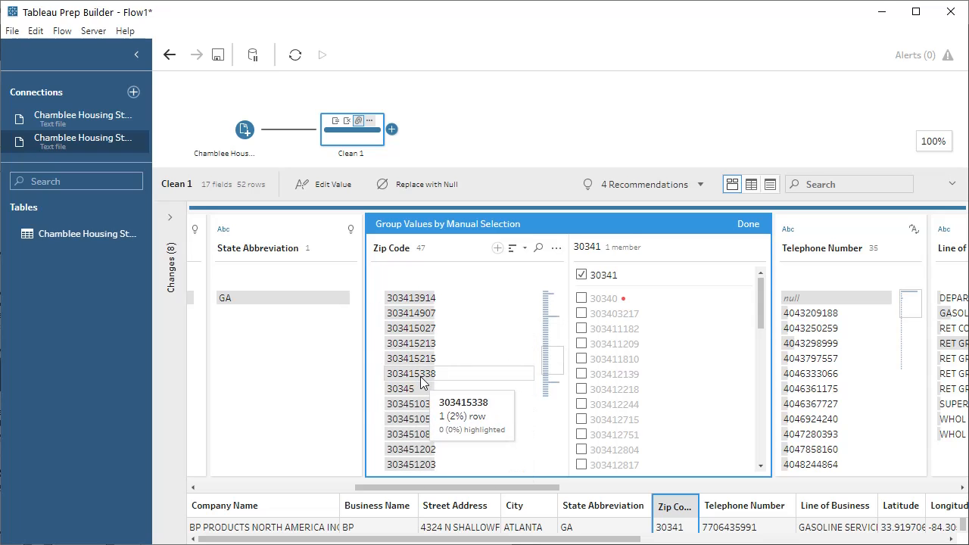
left_click(420, 373, "shift")
left_click(428, 418, "shift")
scroll(454, 393, "up", 10)
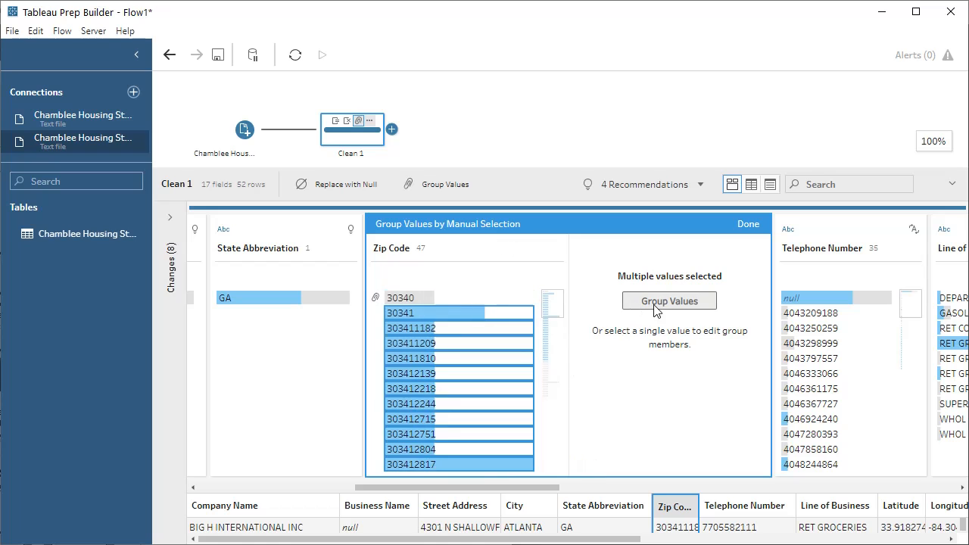
left_click(669, 302)
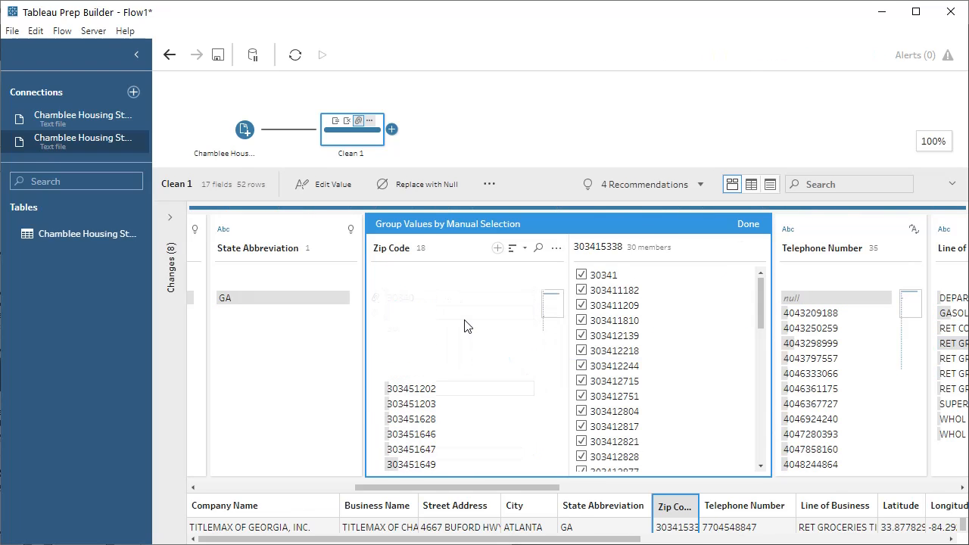
Rename the newly grouped Zip Code value 303415338 as 30341
left_click(450, 314)
left_click(448, 314)
double_click(454, 314)
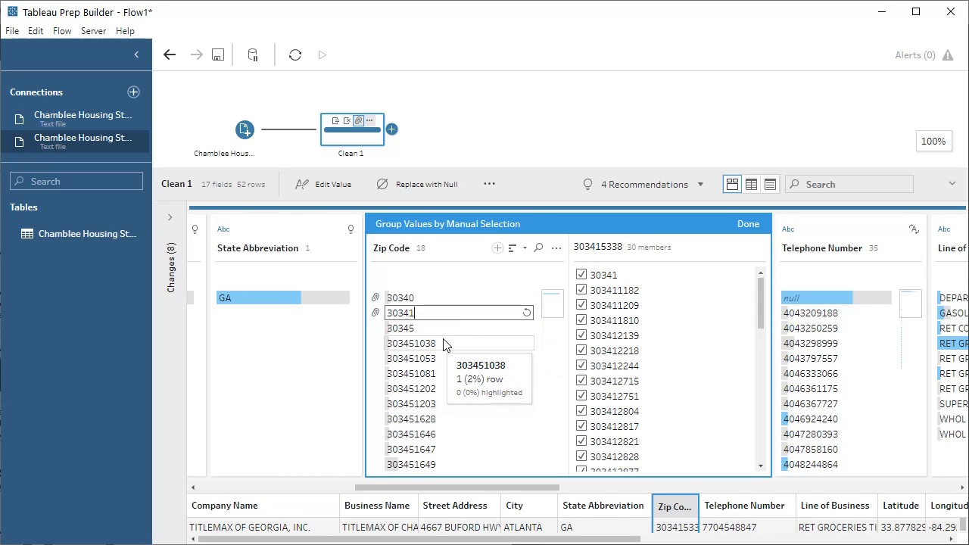
type("30341")
key("Return")
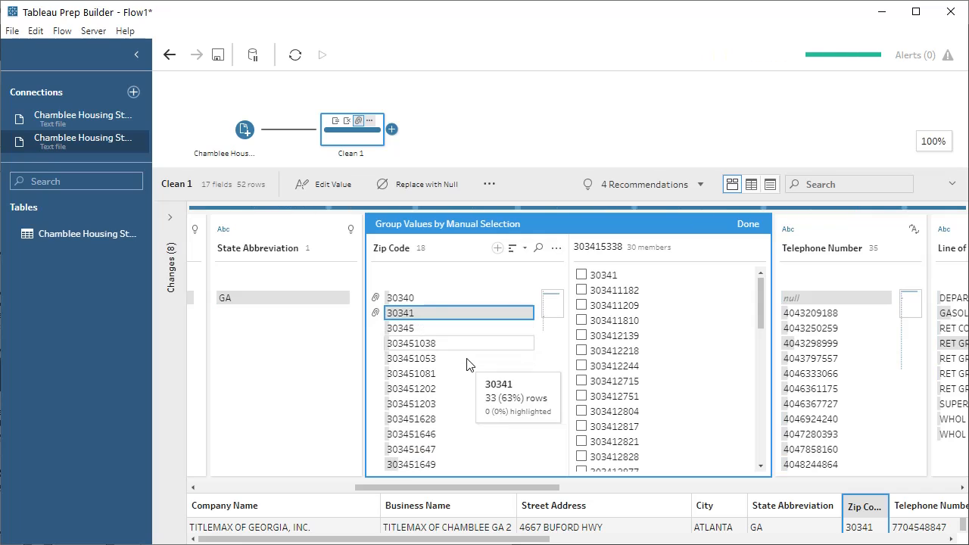
Group the remaining Zip Code values from 30345 through 303457913 into one group
left_click(399, 327)
scroll(436, 378, "down", 2)
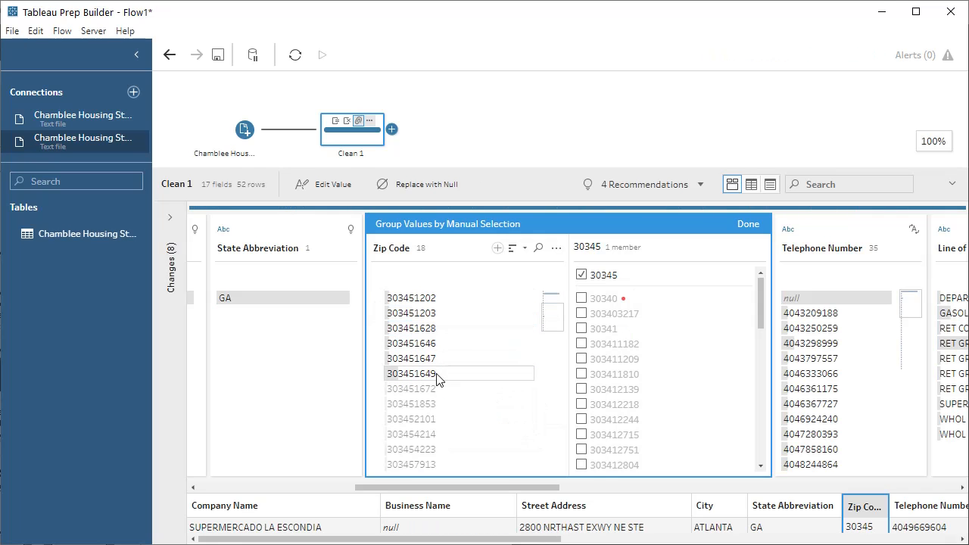
left_click(433, 465, "shift")
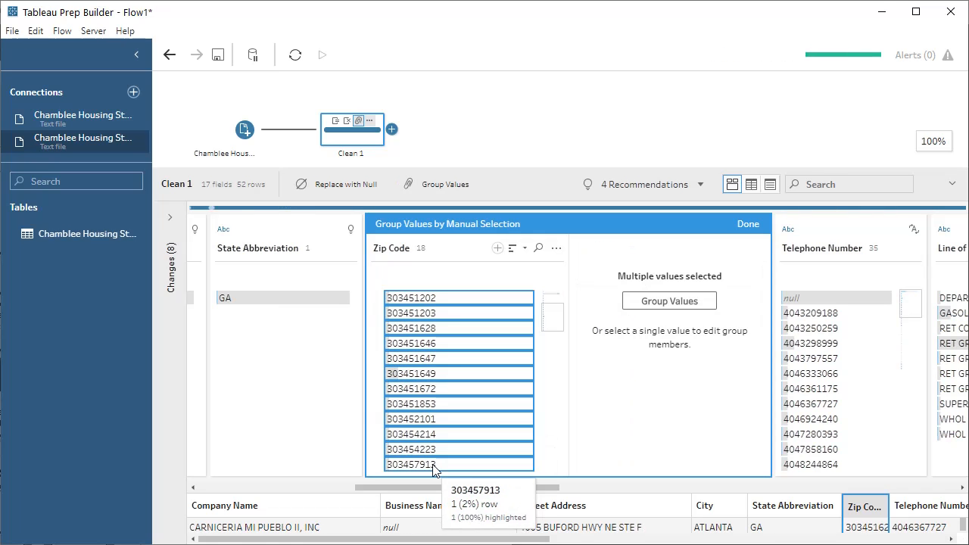
scroll(494, 352, "up", 2)
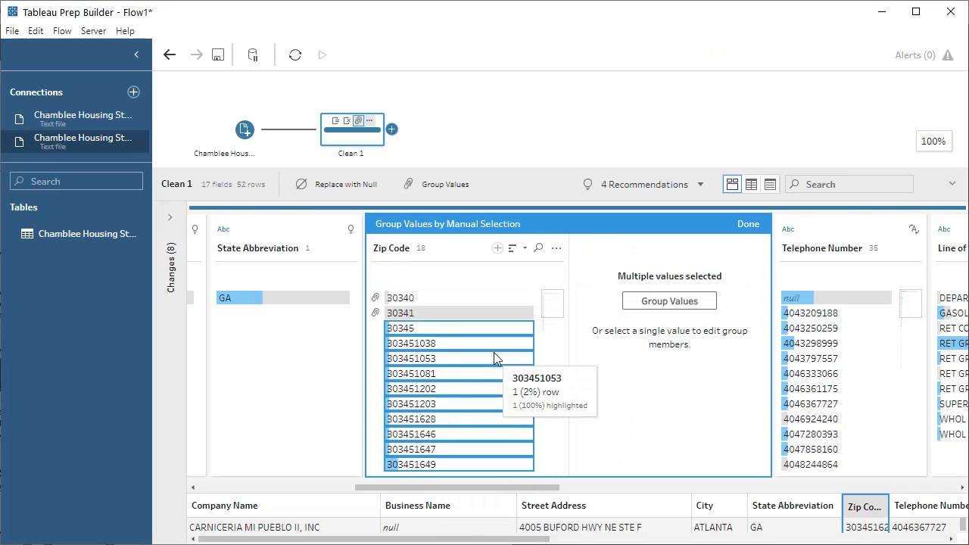
left_click(669, 301)
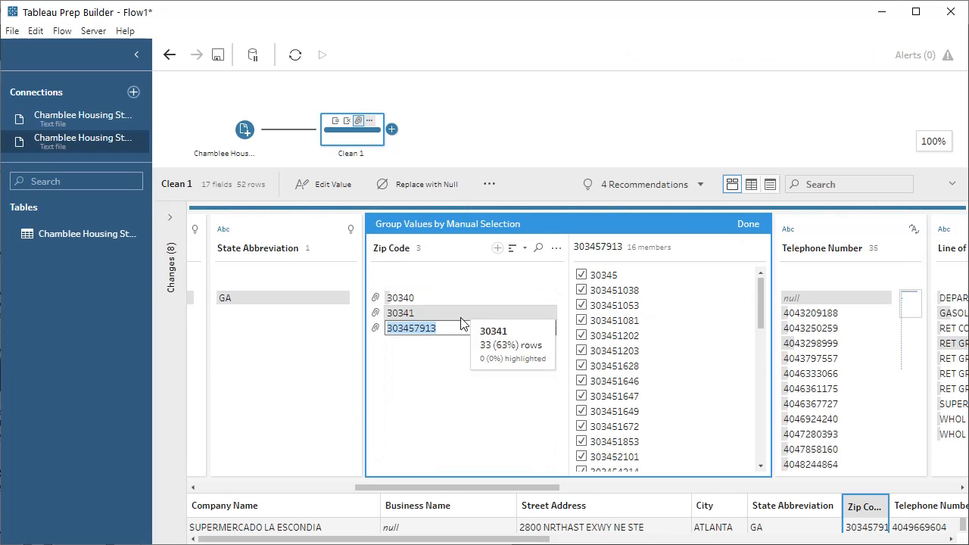
Rename the group 303457913 as 30345 and finish the manual grouping of the Zip Code field
left_click(454, 330)
key("BackSpace")
key("BackSpace")
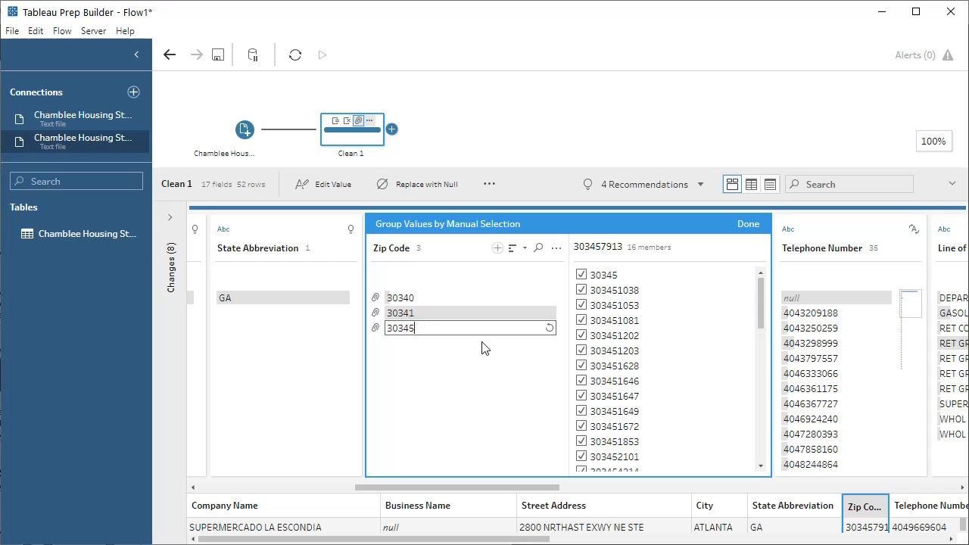
key("Return")
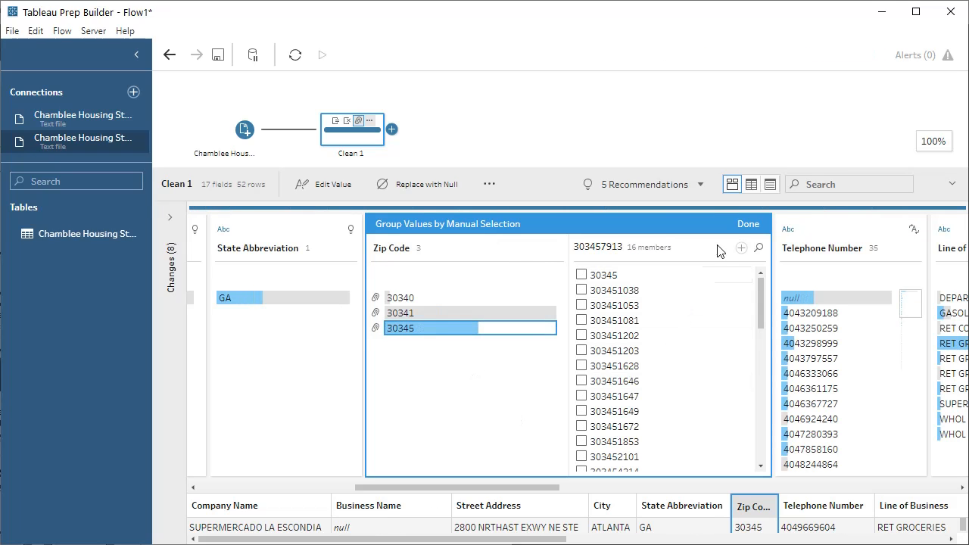
left_click(748, 223)
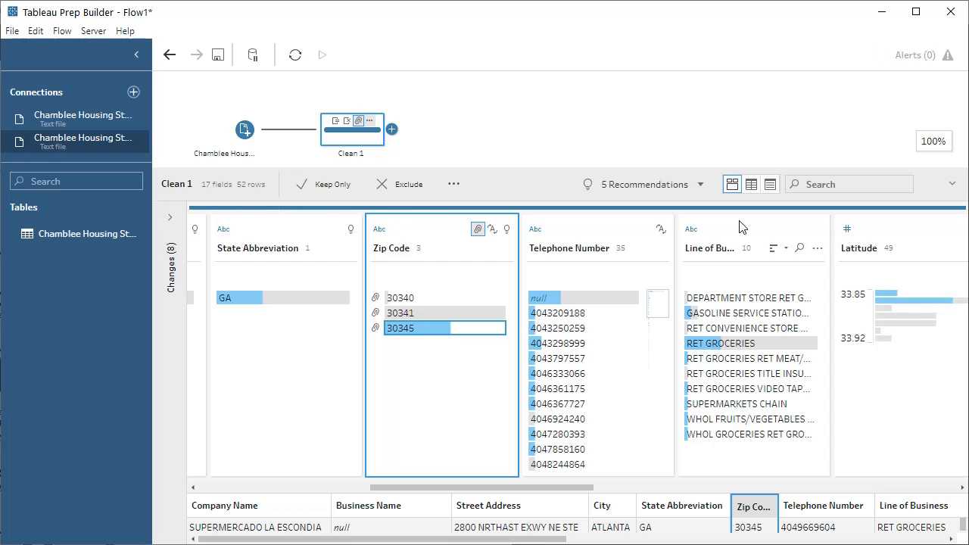
left_click(453, 427)
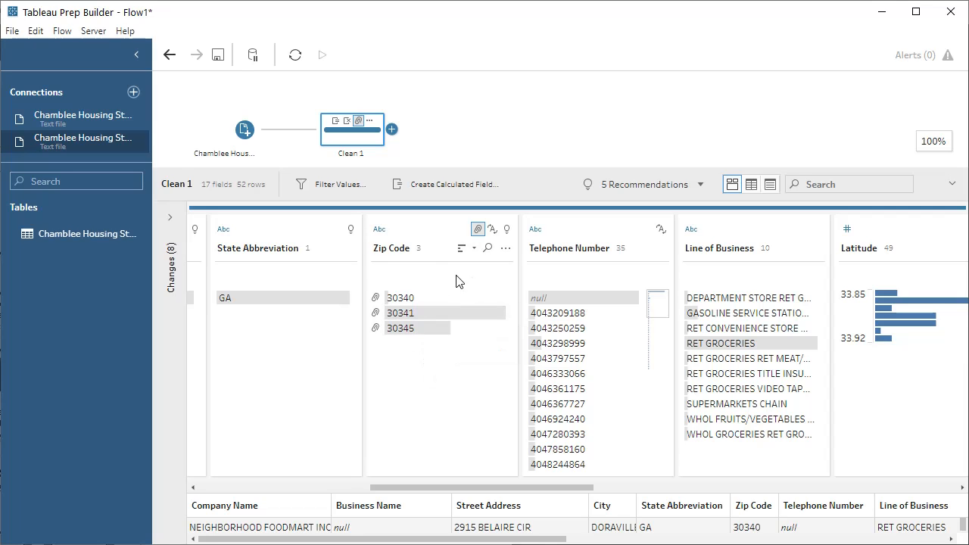
left_click(504, 248)
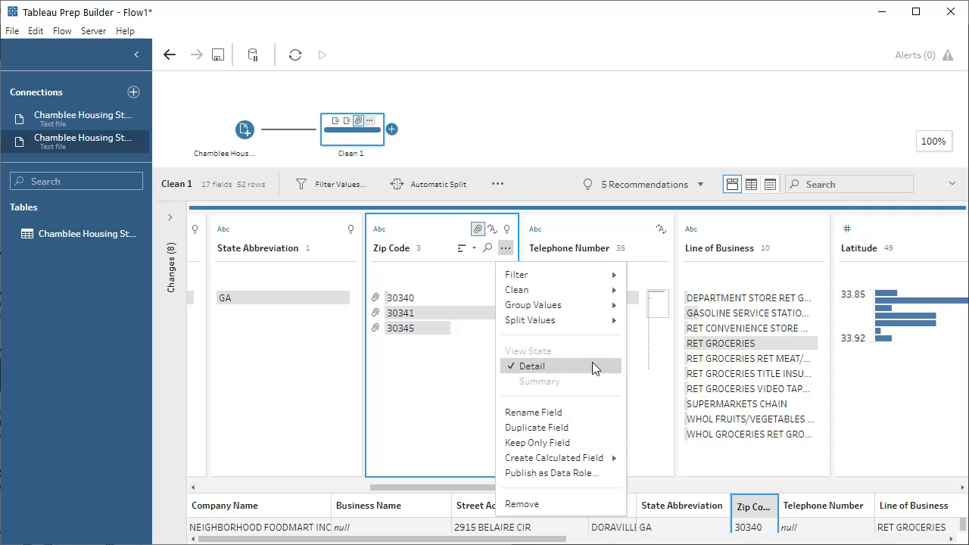
left_click(473, 411)
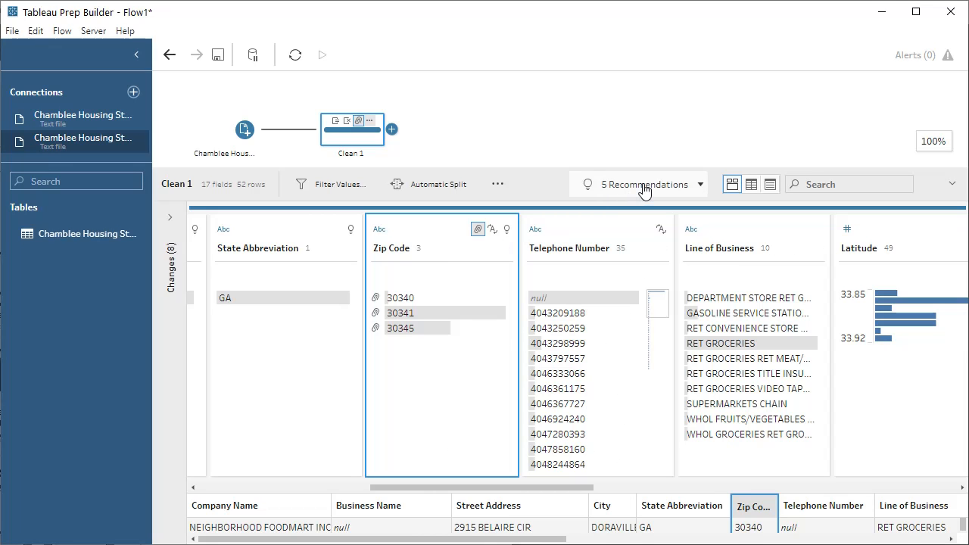
Apply the recommendation that changes the City field's data role to City, and look over the remaining recommendations
left_click(687, 189)
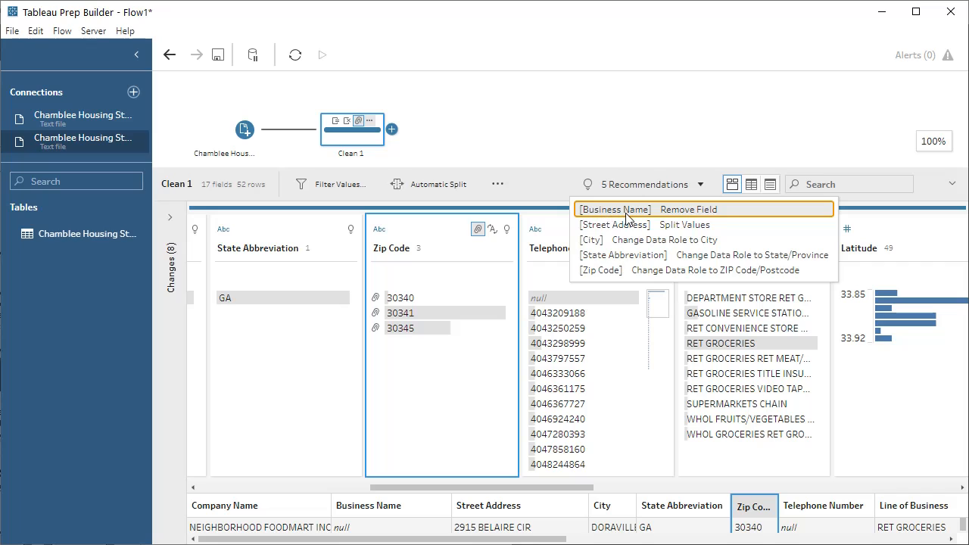
left_click(675, 241)
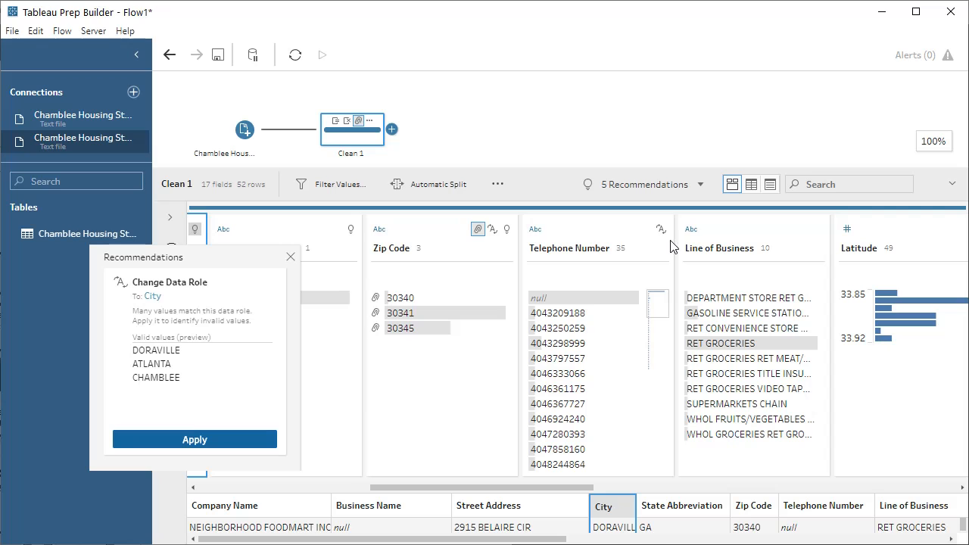
left_click(221, 438)
left_click_drag(447, 488, 349, 488)
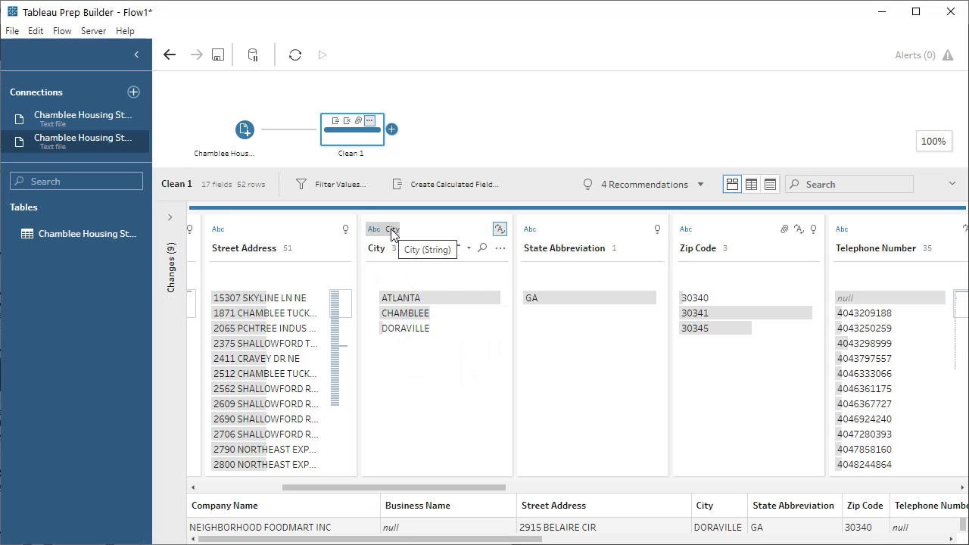
left_click(676, 186)
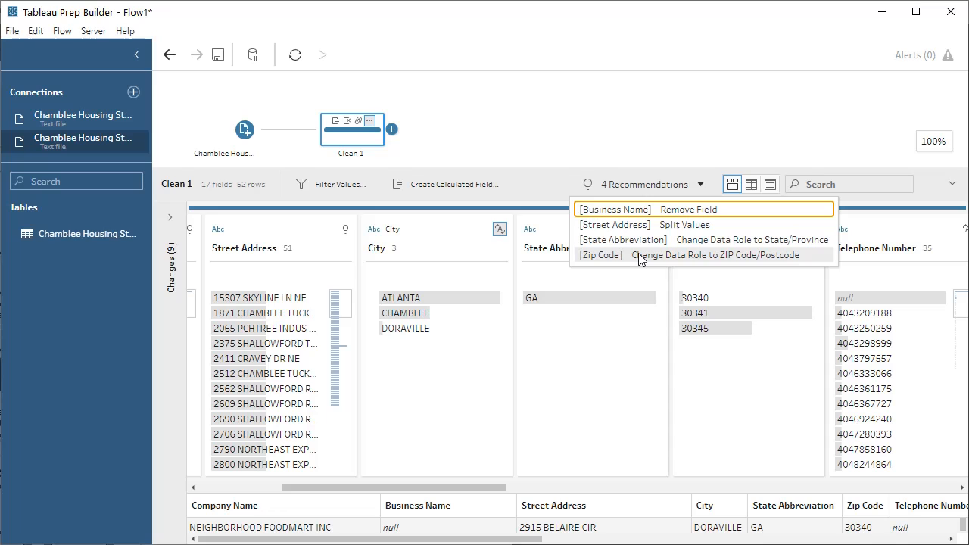
left_click(636, 103)
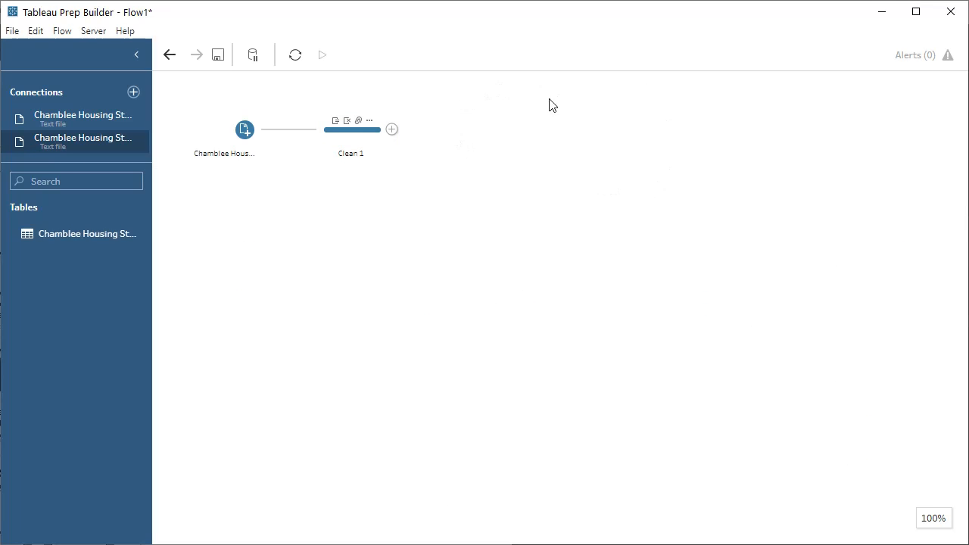
Add an output step after the Clean 1 step of the flow
left_click(392, 130)
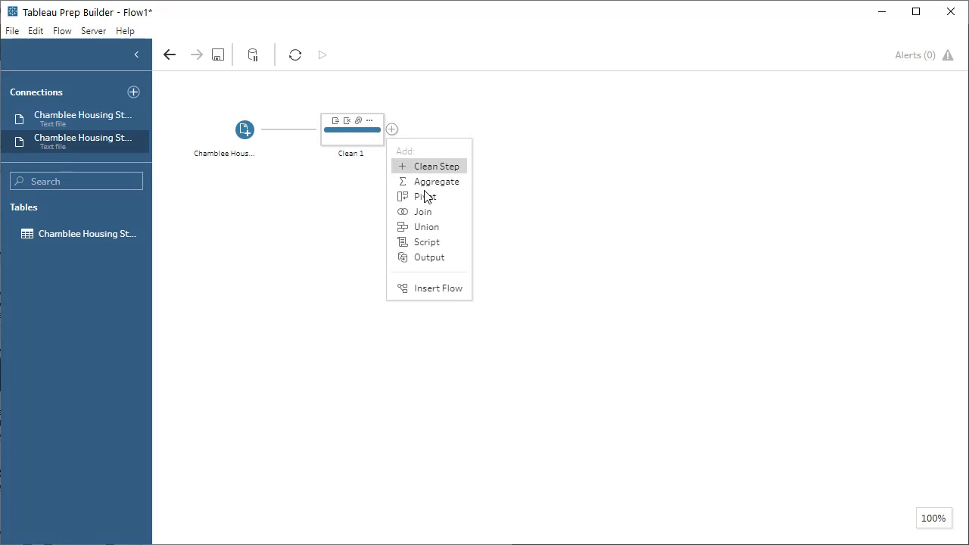
left_click(429, 258)
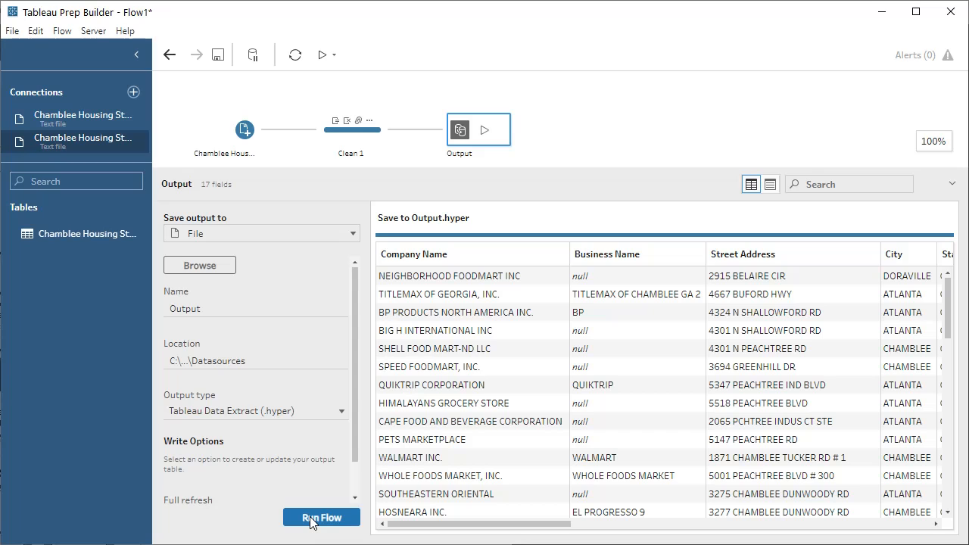
Bring up the commands for saving the flow
left_click(12, 30)
left_click(36, 30)
left_click(12, 30)
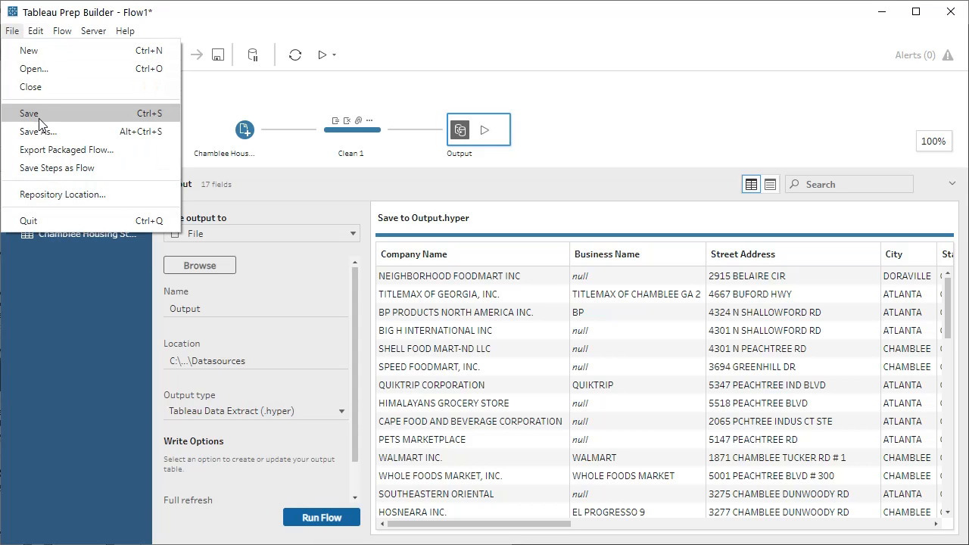